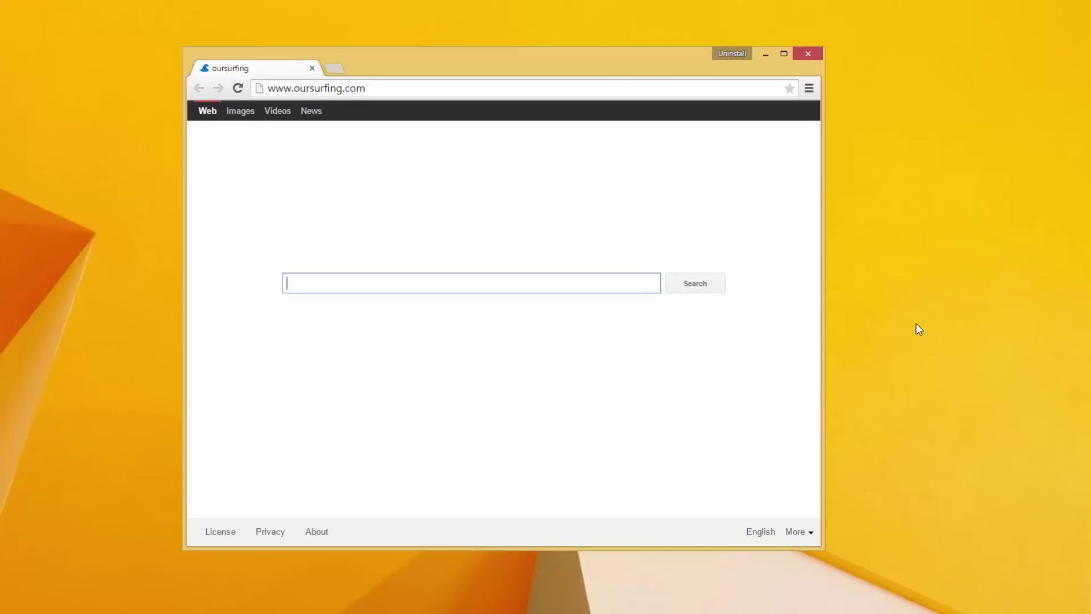
# Search for 123 from the oursurfing start page, check the Yahoo results page, and close both browser tabs.
pyautogui.write('123')
pyautogui.press('Return')
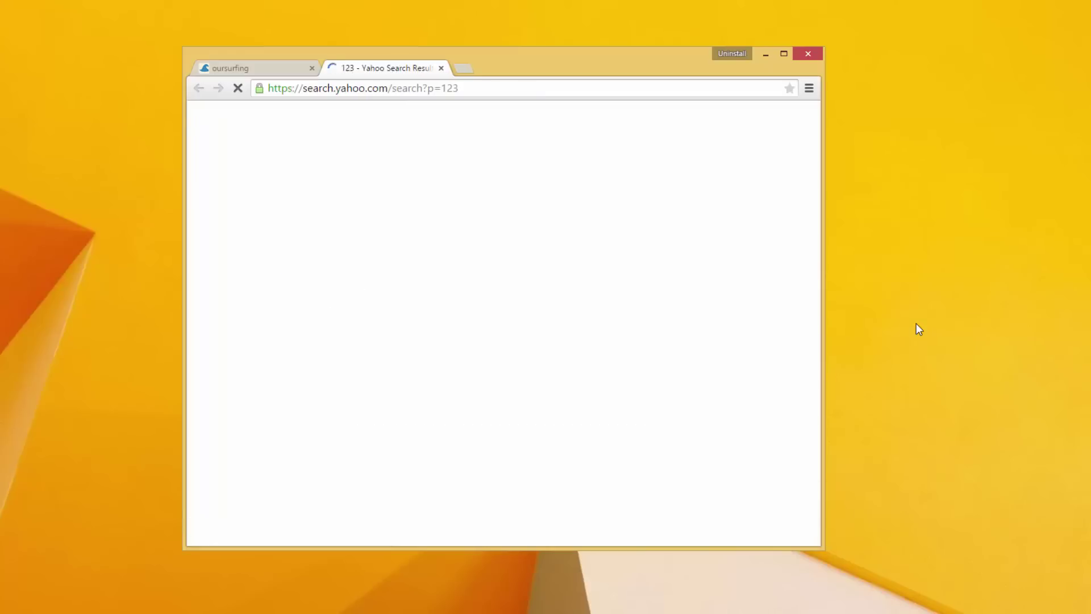
pyautogui.hotkey('ctrl', 'Tab')
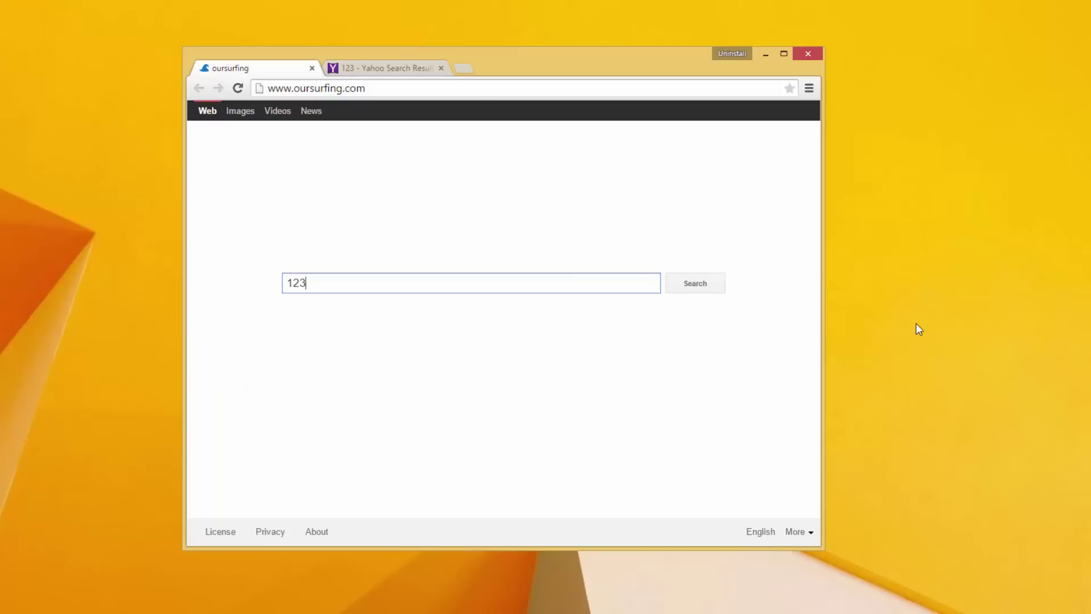
pyautogui.hotkey('ctrl', 'Tab')
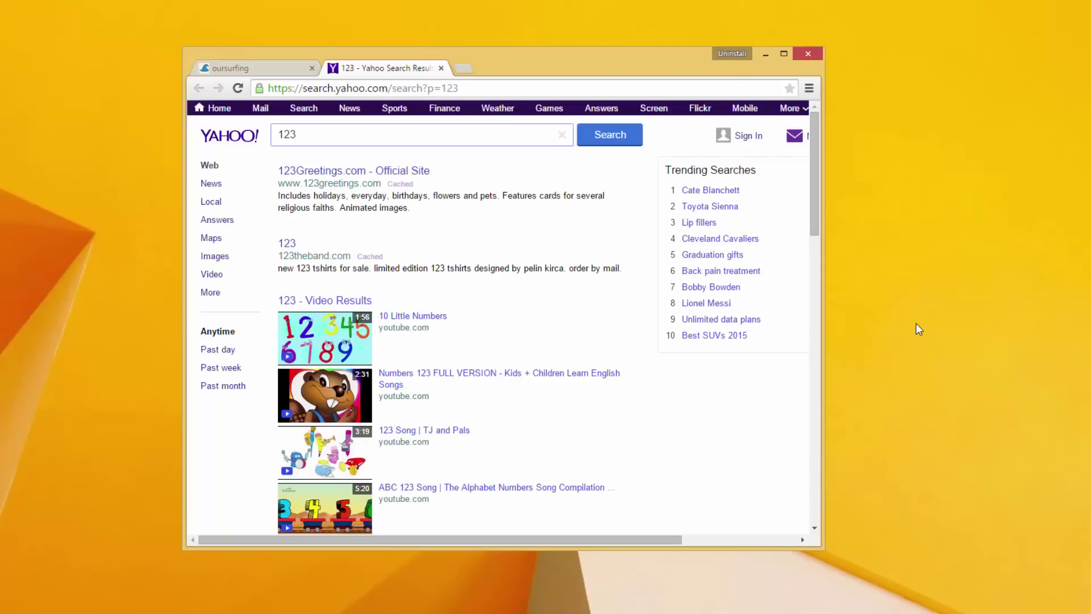
pyautogui.hotkey('ctrl', 'w')
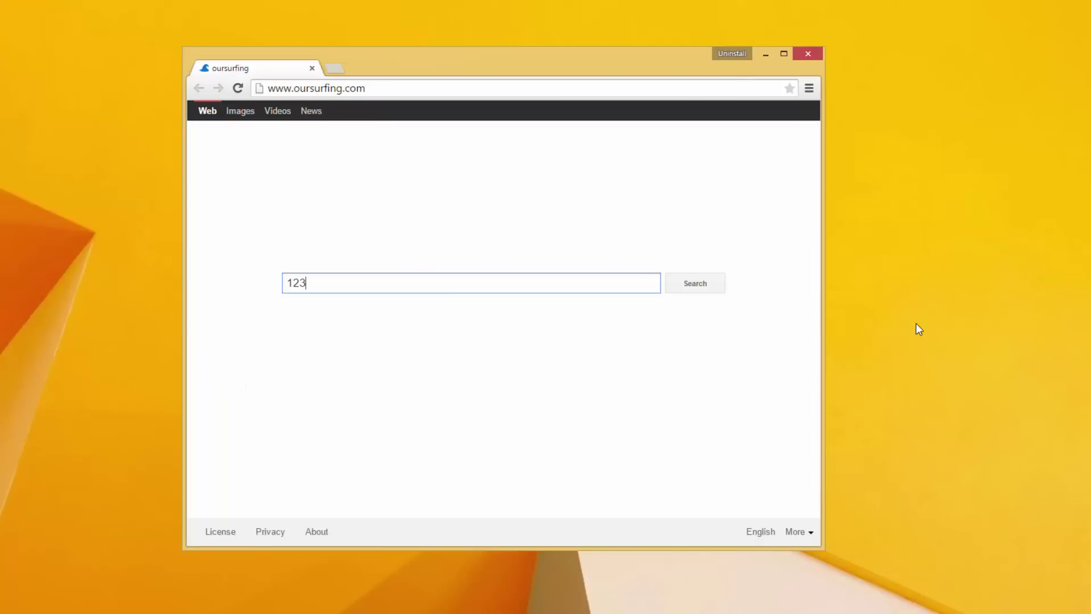
pyautogui.hotkey('ctrl', 'w')
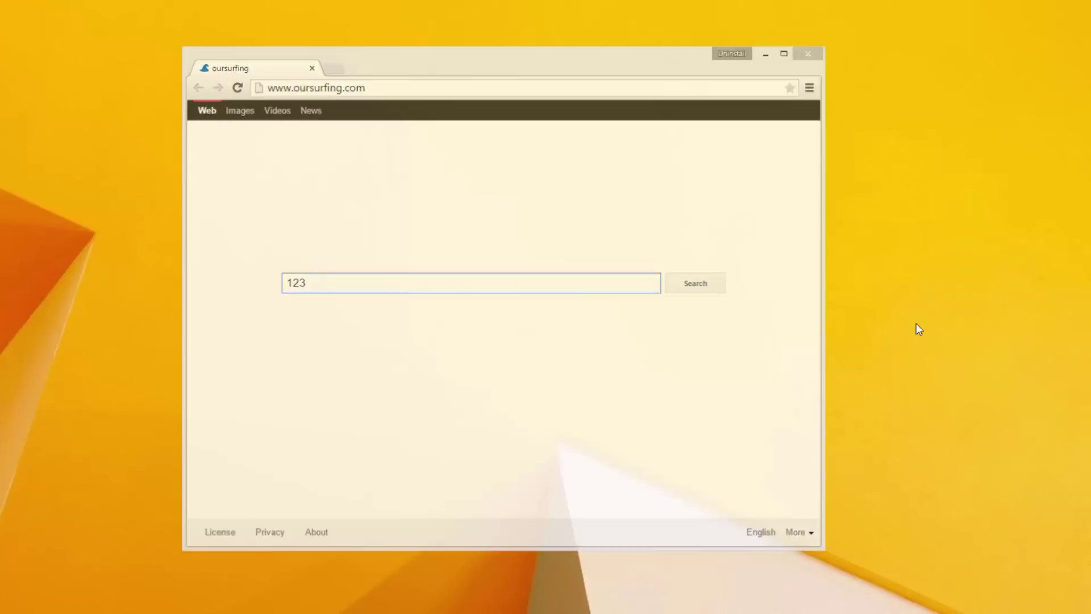
# Switch to Firefox and open the list of installed extensions in the Add-ons Manager.
pyautogui.hotkey('alt', 'Tab')
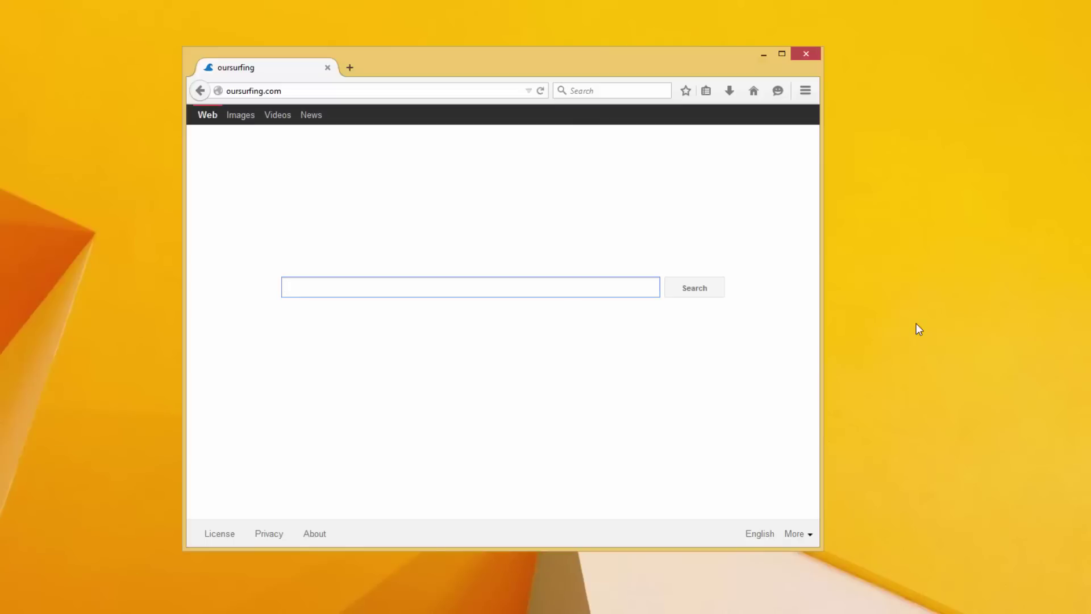
pyautogui.press('F10')
pyautogui.press('Return')
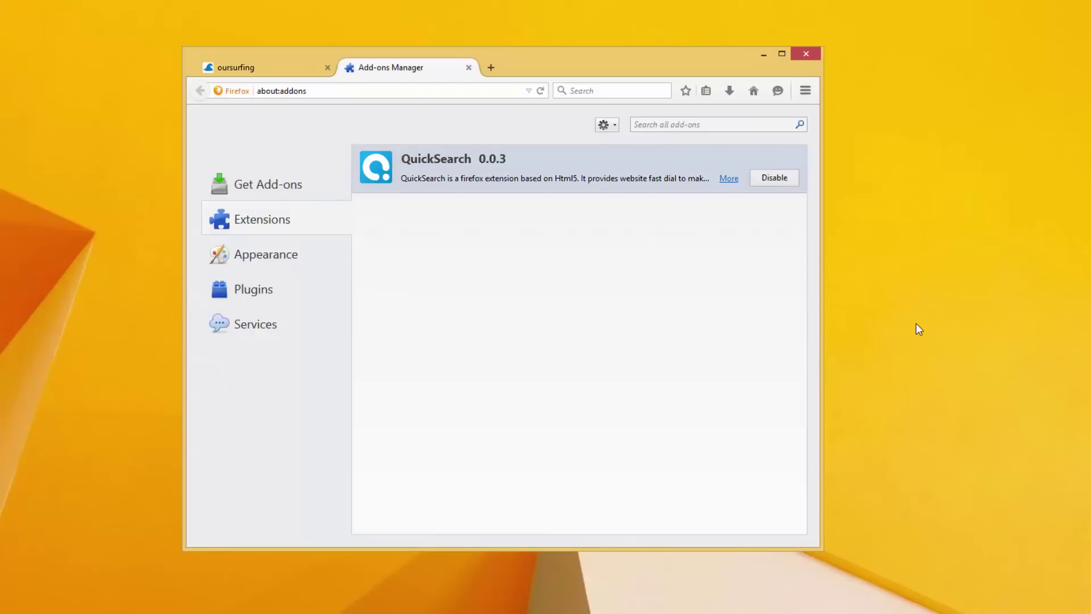
# Open a new Fast Start tab and search for 123 from its search box.
pyautogui.hotkey('ctrl', 't')
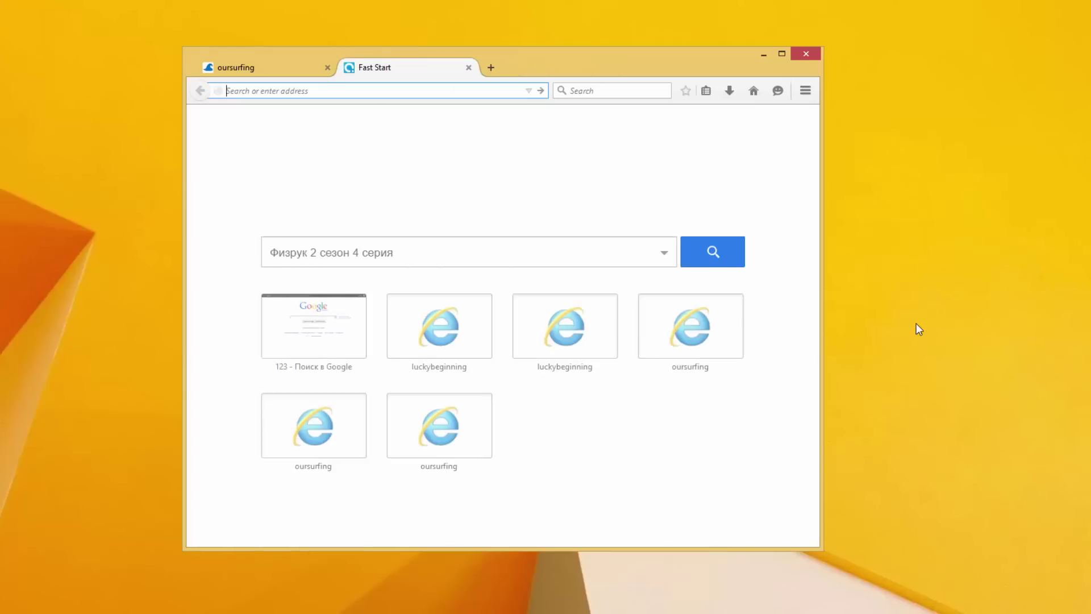
pyautogui.press('Tab')
pyautogui.press('Tab')
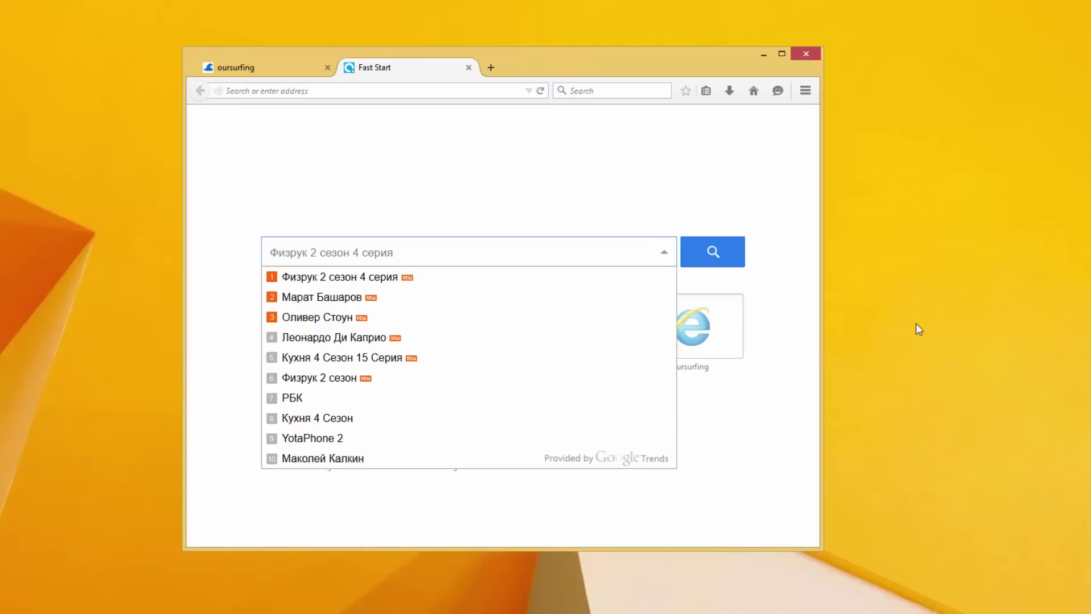
pyautogui.write('123')
pyautogui.press('Return')
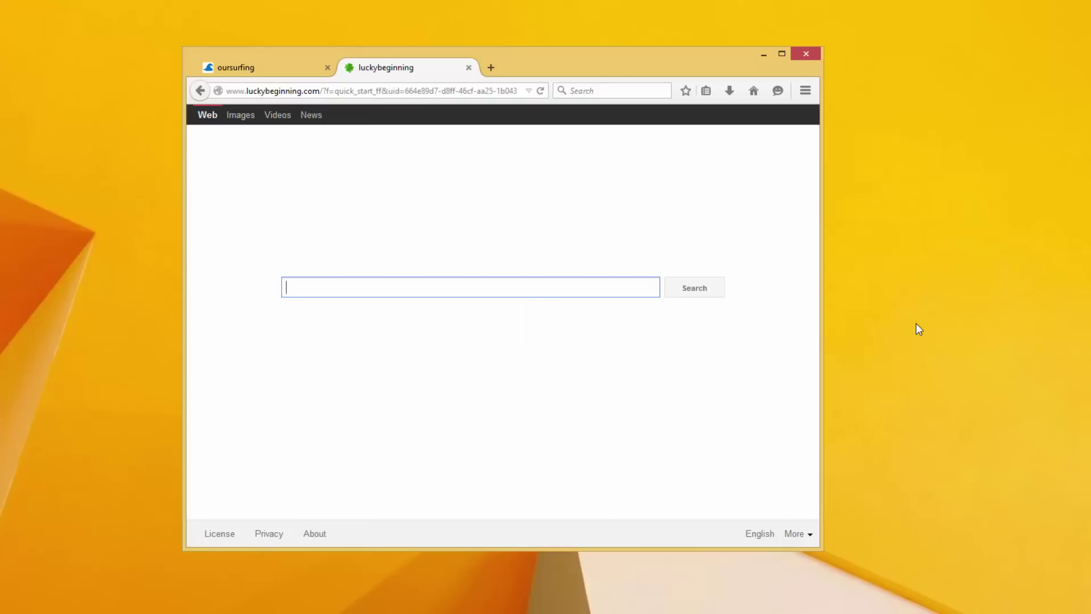
# Inspect the web address of the luckybeginning page and close its tab.
pyautogui.click(320, 91)
pyautogui.click(320, 91)
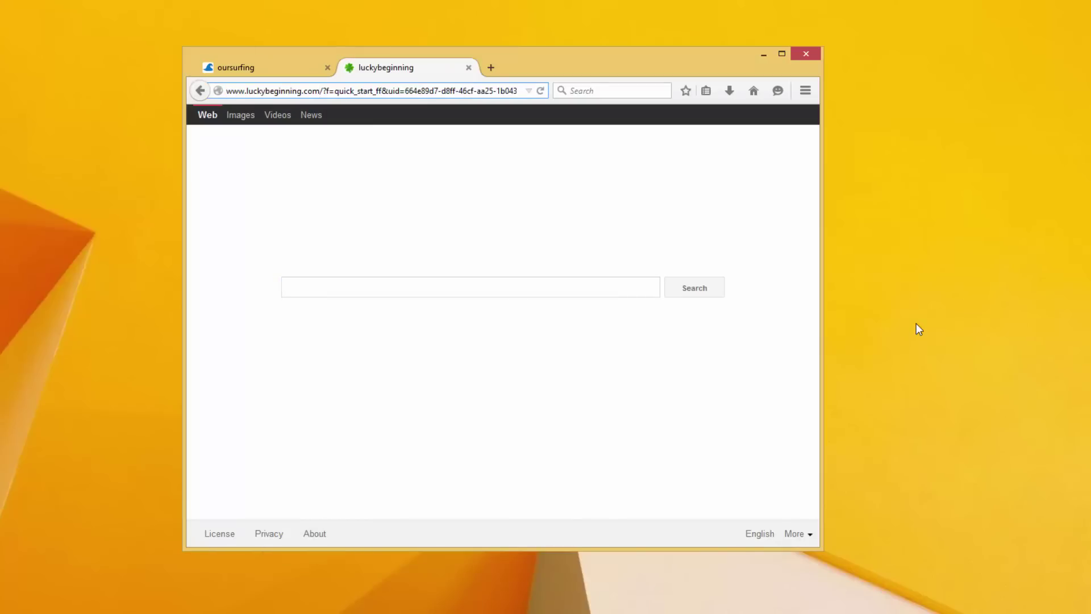
pyautogui.hotkey('ctrl', 'w')
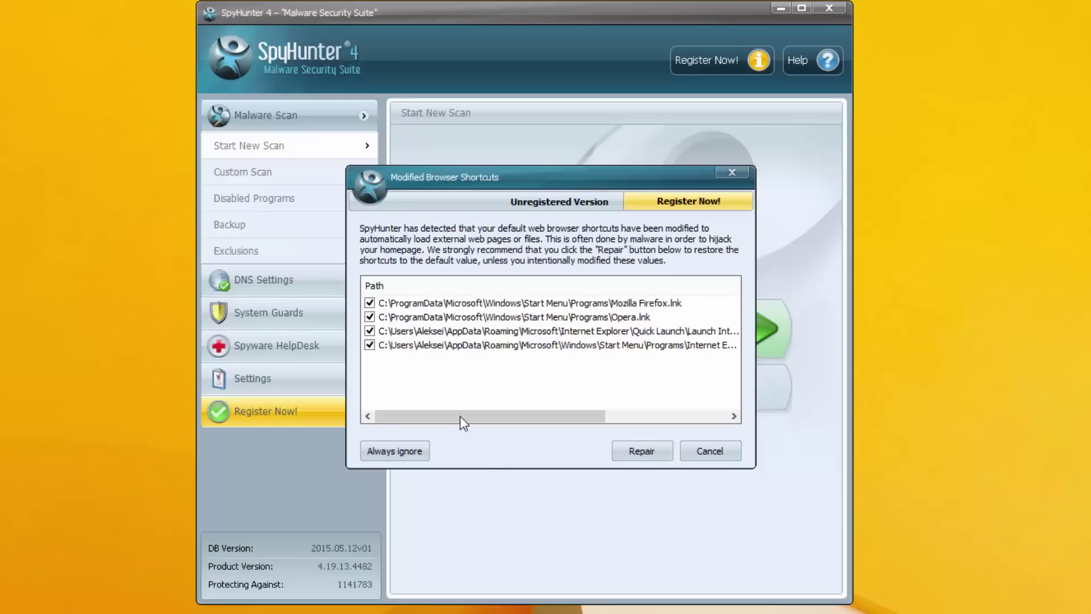
# Review the web page paths of the modified browser shortcuts in SpyHunter and repair all the checked shortcuts.
pyautogui.click(464, 303)
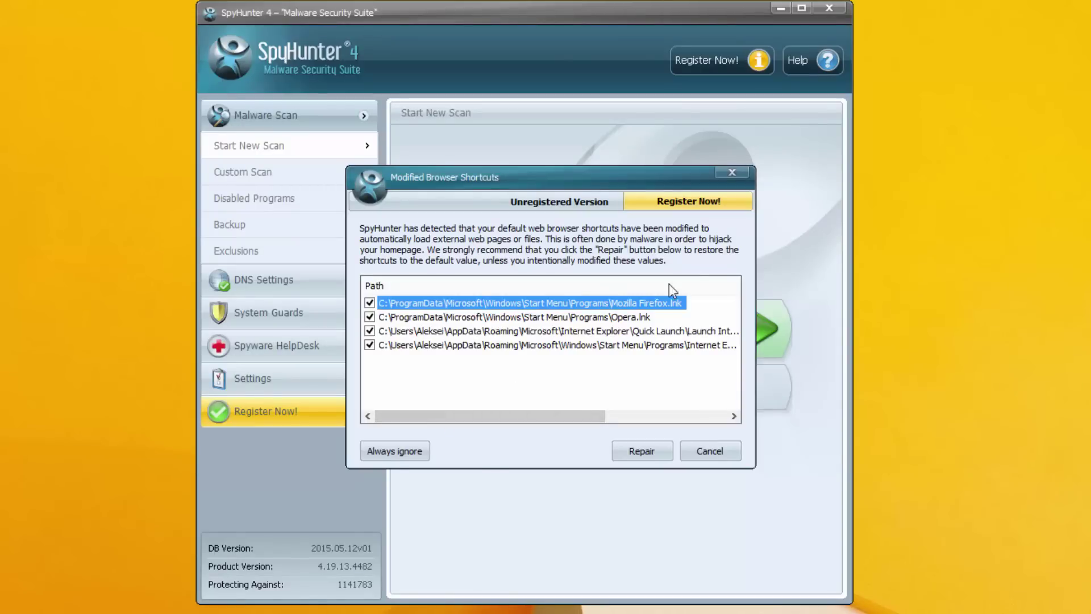
pyautogui.moveTo(506, 416); pyautogui.dragTo(622, 415)
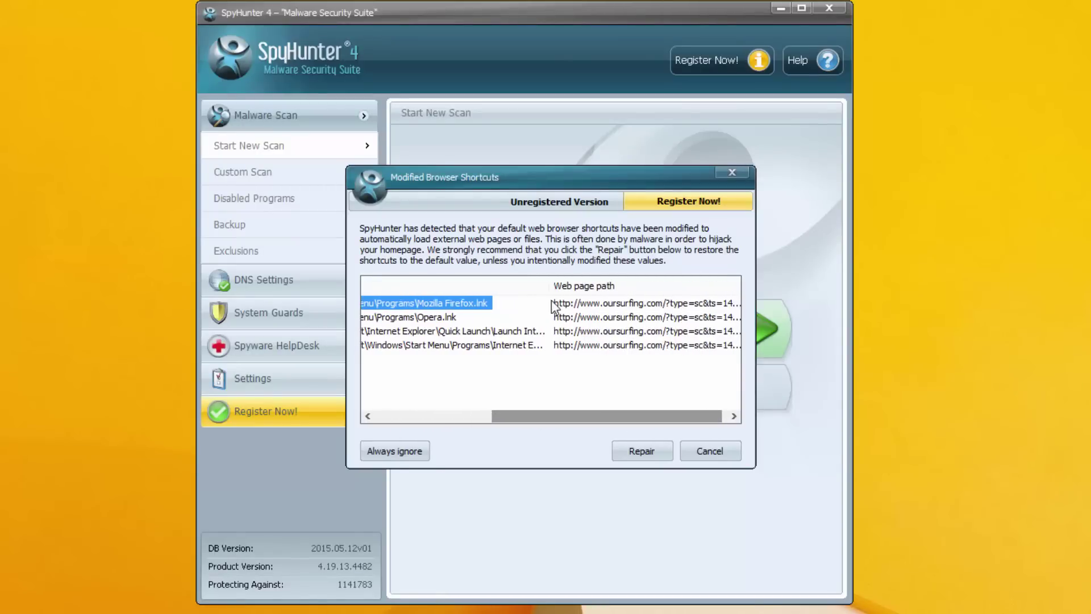
pyautogui.moveTo(549, 285); pyautogui.dragTo(470, 283)
pyautogui.moveTo(667, 285); pyautogui.dragTo(769, 289)
pyautogui.moveTo(594, 415); pyautogui.dragTo(662, 422)
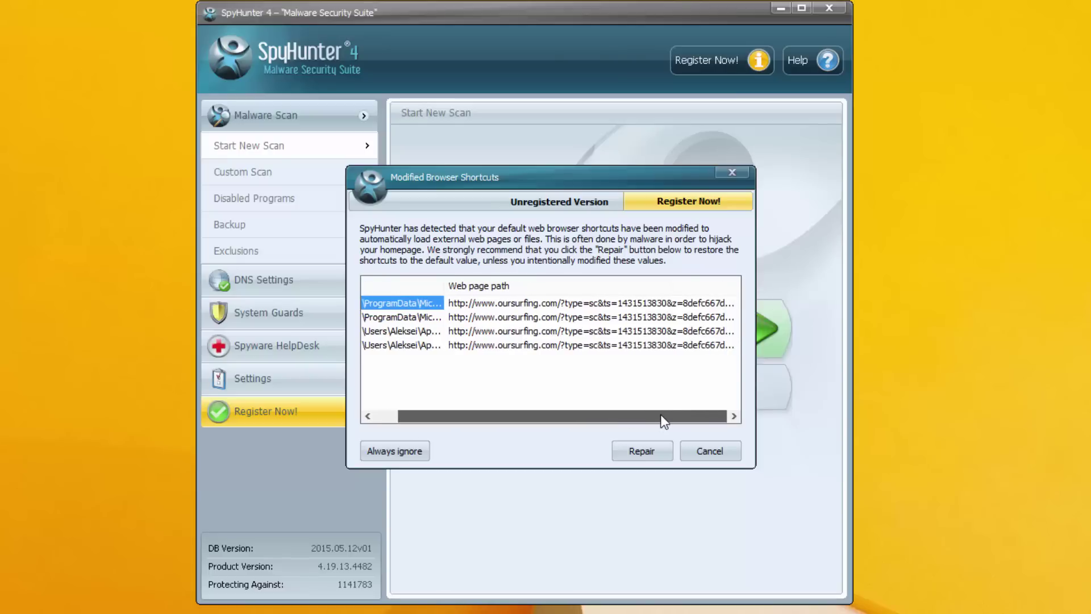
pyautogui.moveTo(619, 418); pyautogui.dragTo(546, 418)
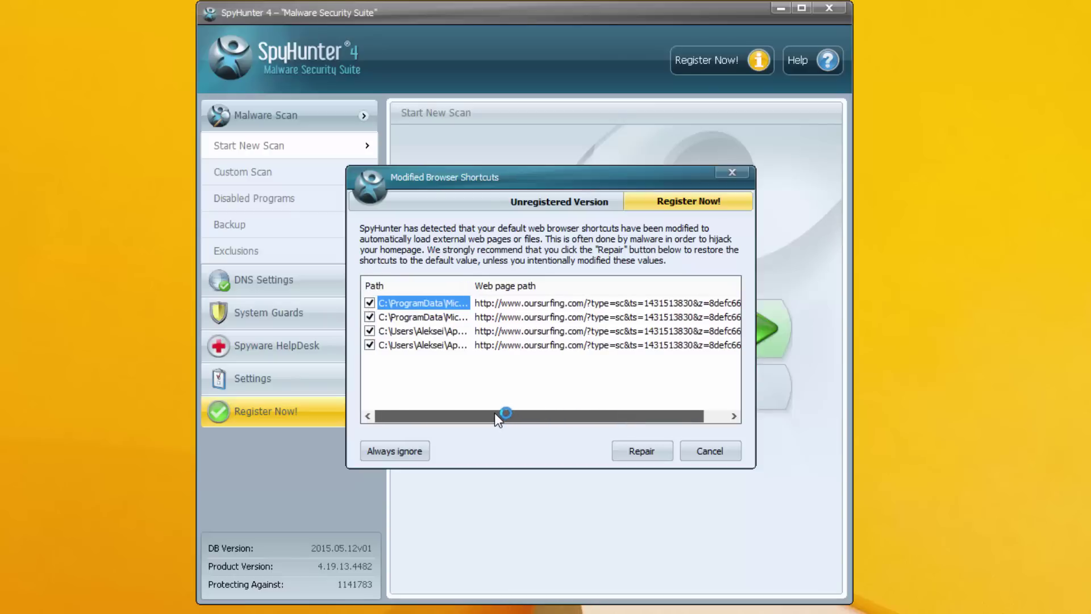
pyautogui.click(657, 455)
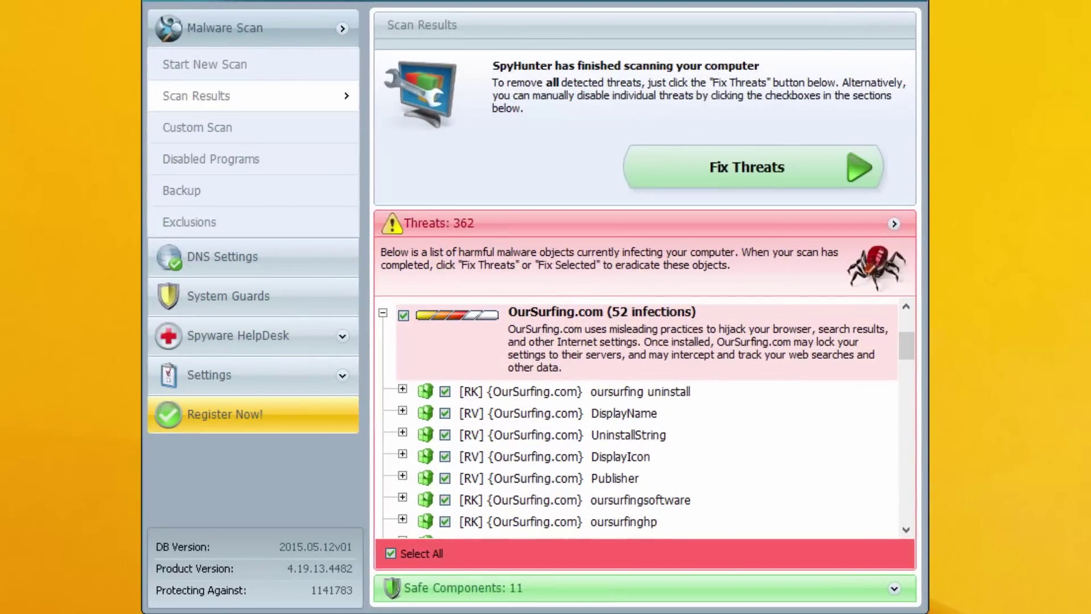
# Examine the SpyHunter scan results, including the registry entries and files under OurSurfing.com and the other listed threats.
pyautogui.moveTo(906, 345); pyautogui.dragTo(906, 328)
pyautogui.scroll(-15, 637, 417)
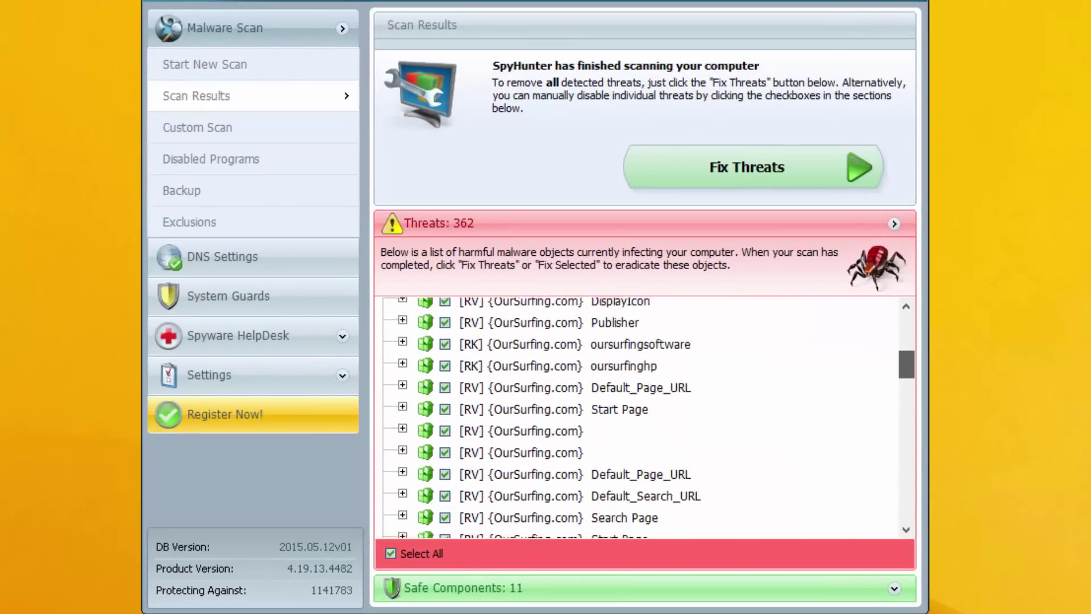
pyautogui.scroll(-8, 645, 418)
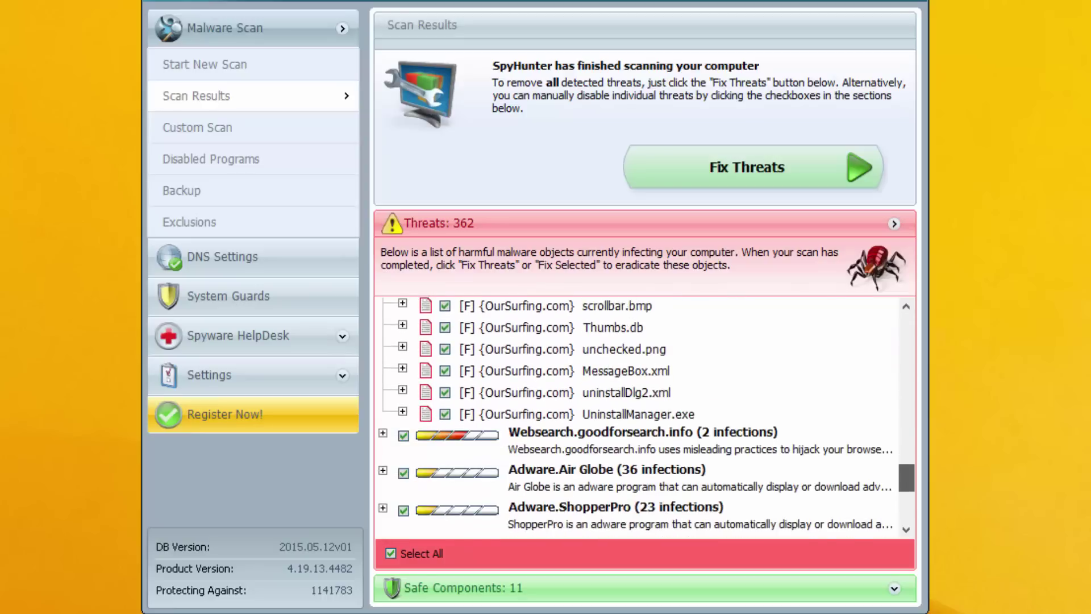
pyautogui.scroll(-3, 645, 418)
pyautogui.scroll(-3, 645, 466)
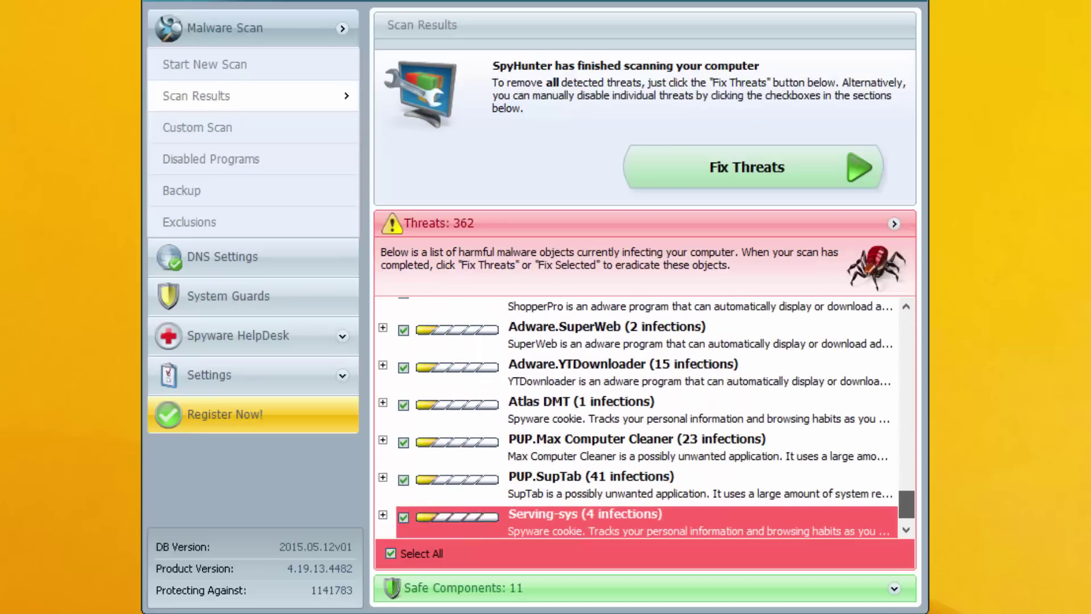
pyautogui.scroll(6, 645, 463)
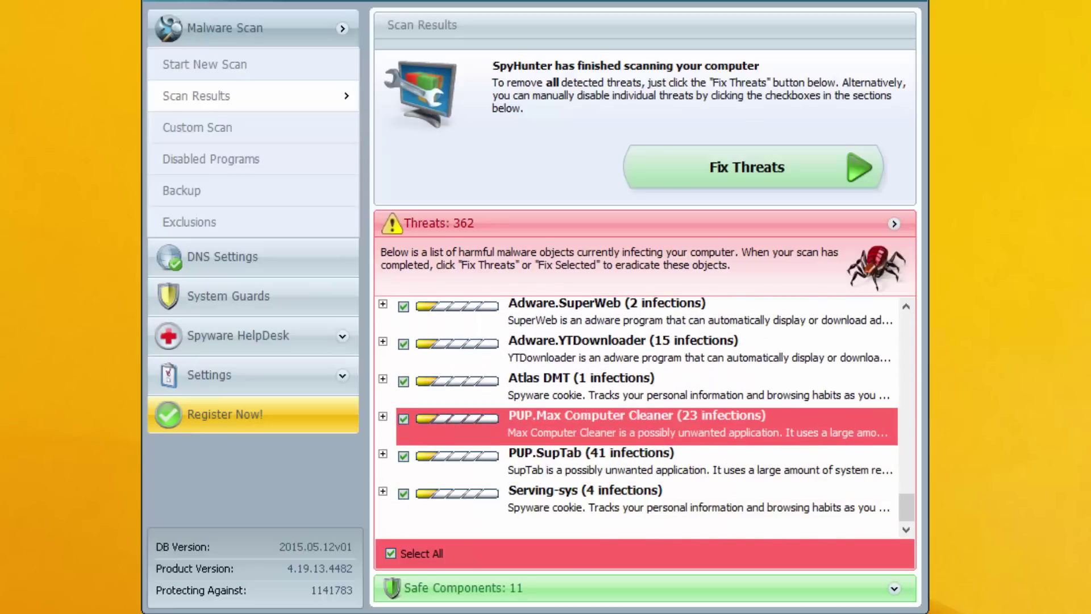
pyautogui.scroll(3, 645, 418)
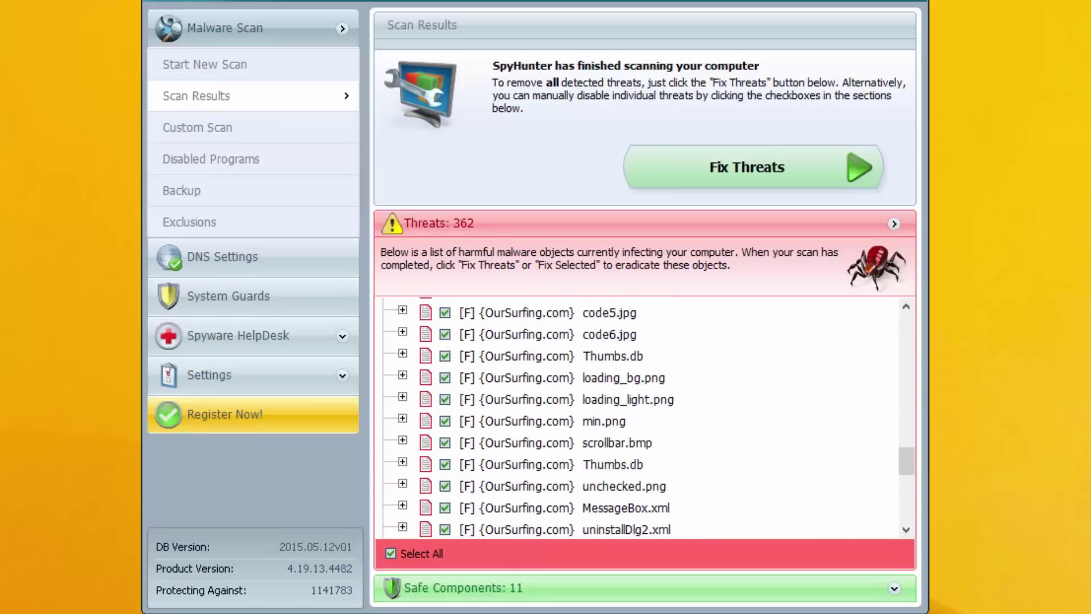
pyautogui.click(645, 400)
pyautogui.click(644, 399)
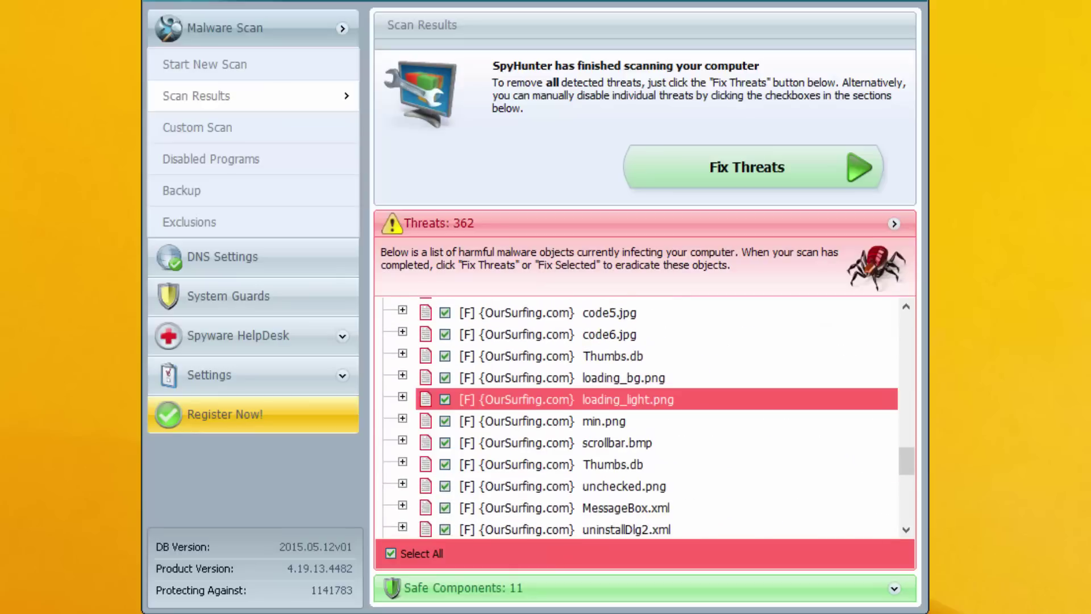
pyautogui.scroll(3, 645, 418)
pyautogui.moveTo(907, 436); pyautogui.dragTo(907, 358)
pyautogui.scroll(5, 645, 418)
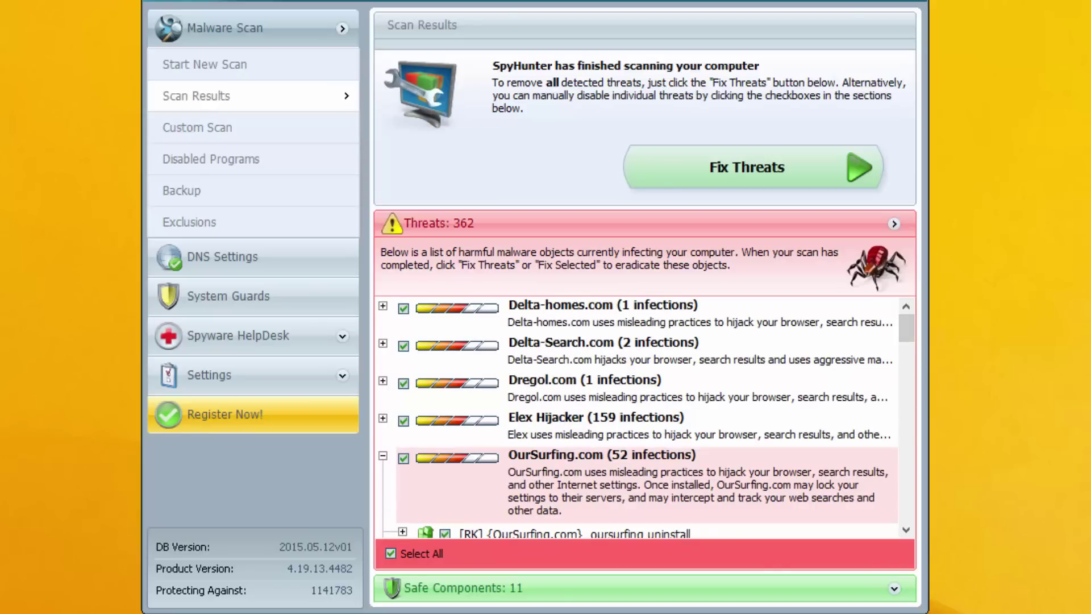
pyautogui.scroll(-3, 645, 418)
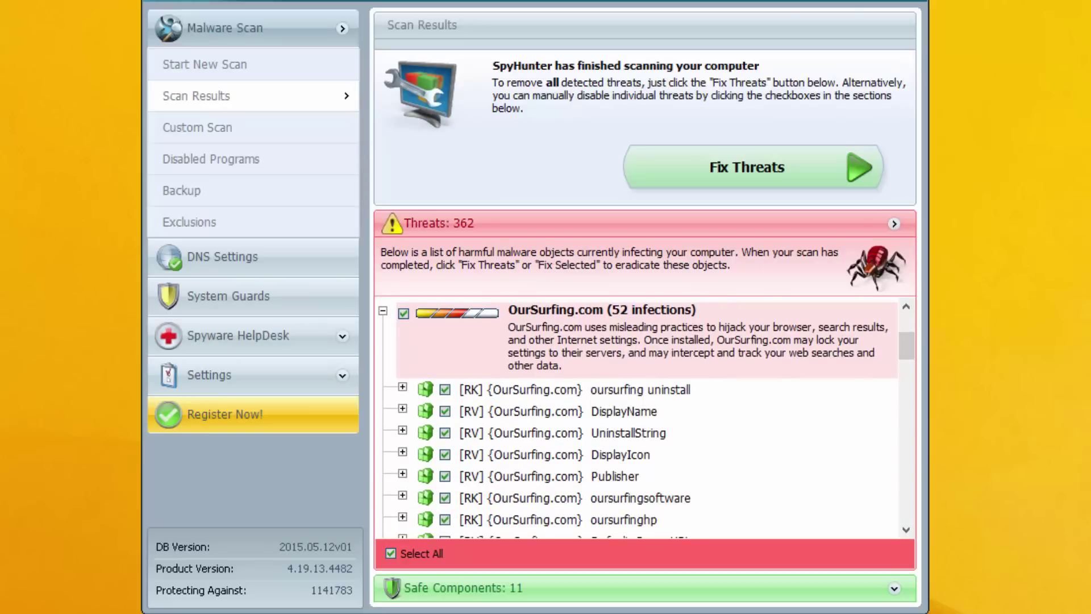
pyautogui.click(646, 340)
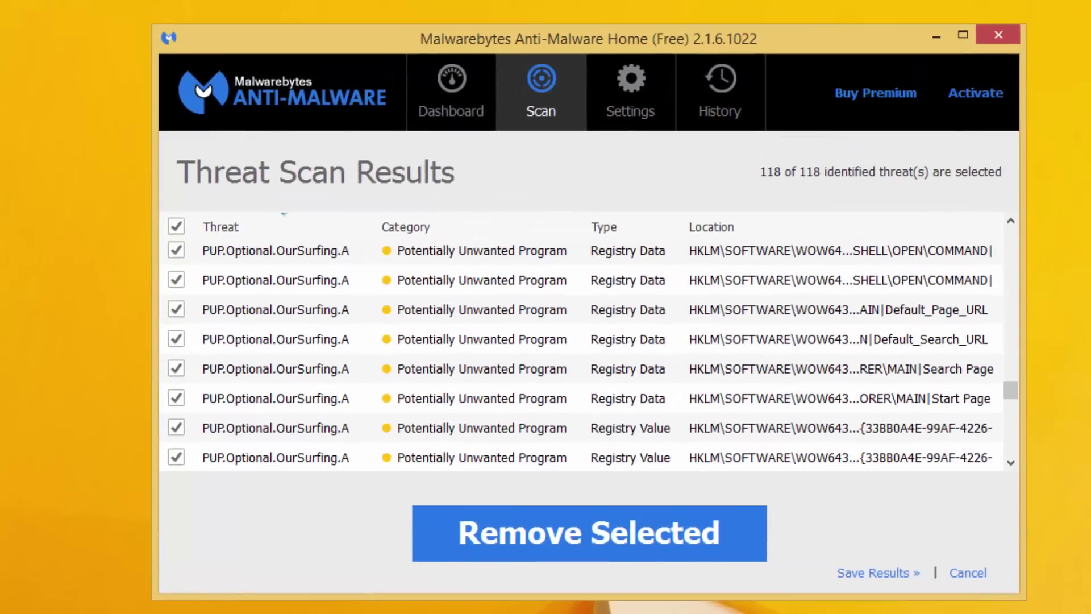
# Examine the list of identified threats in the Malwarebytes Anti-Malware threat scan results.
pyautogui.moveTo(1011, 391); pyautogui.dragTo(1011, 443)
pyautogui.scroll(20, 589, 352)
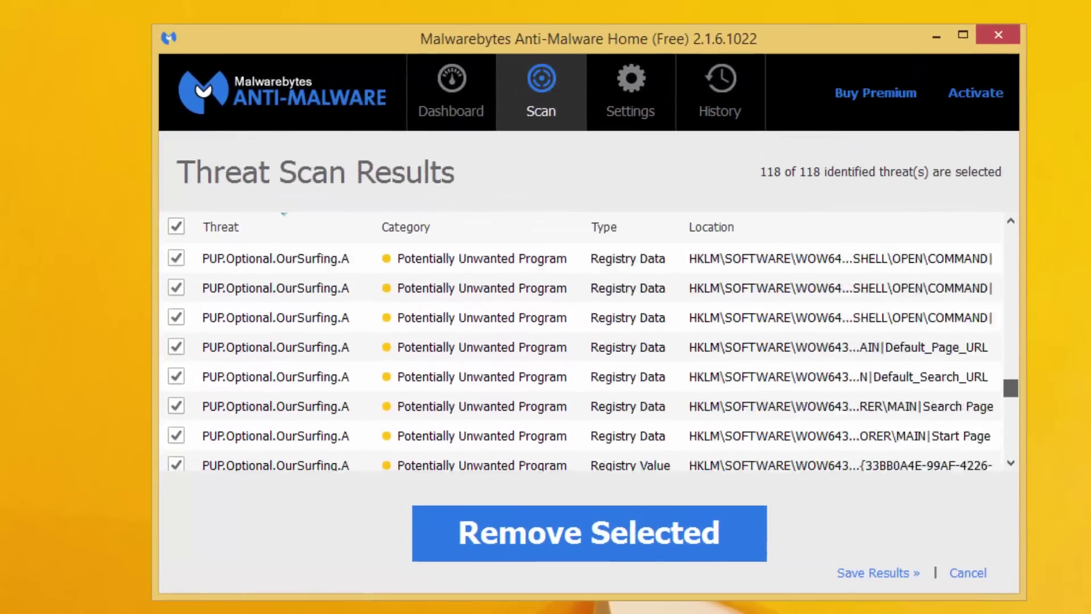
pyautogui.moveTo(1011, 239); pyautogui.dragTo(1011, 237)
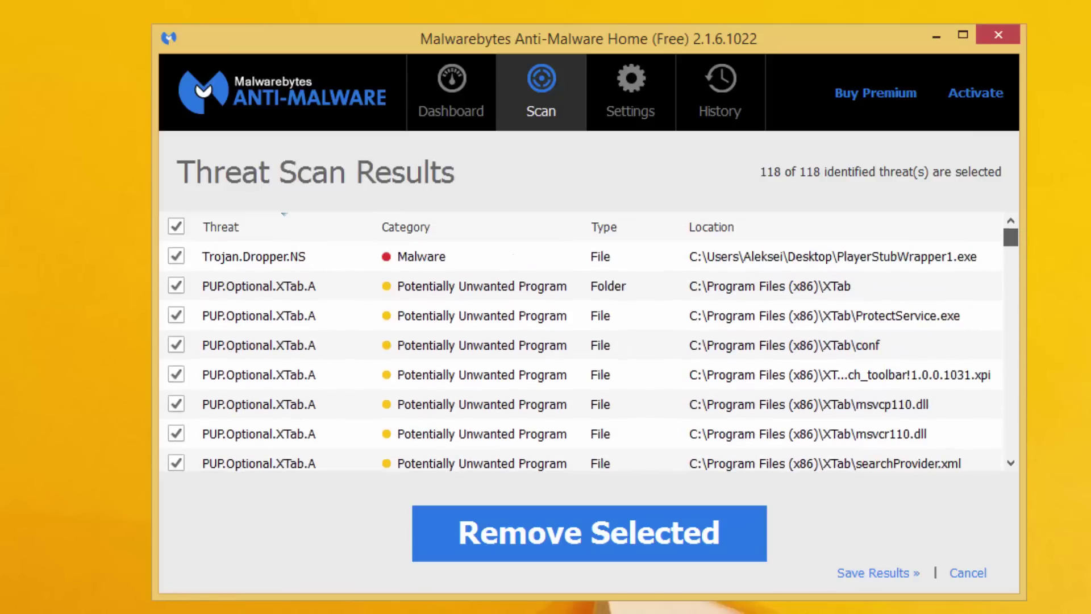
pyautogui.scroll(-7, 589, 351)
pyautogui.scroll(-20, 589, 352)
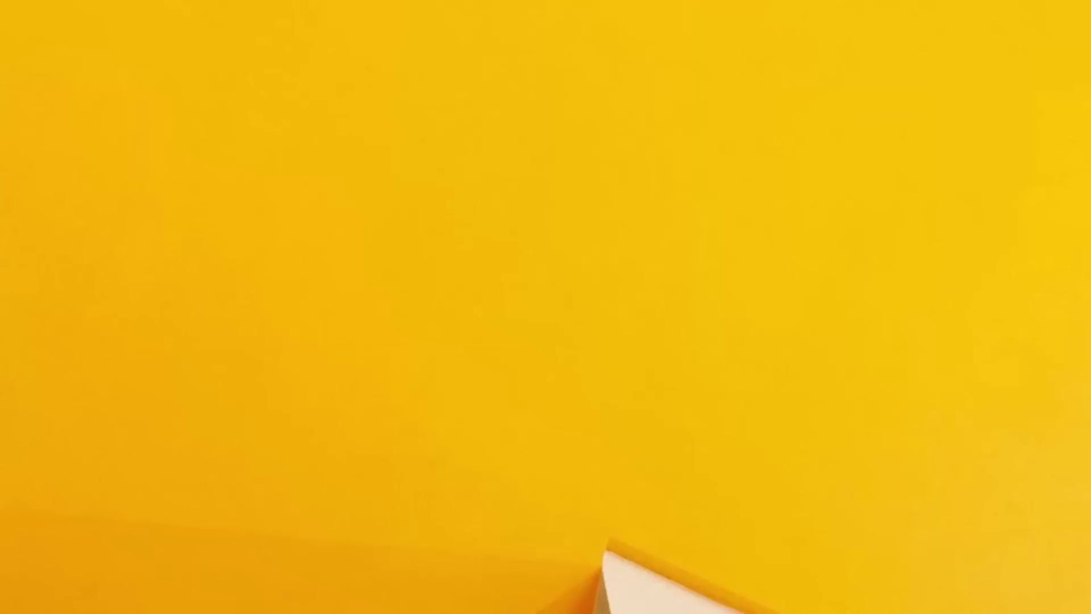
pyautogui.rightClick(53, 363)
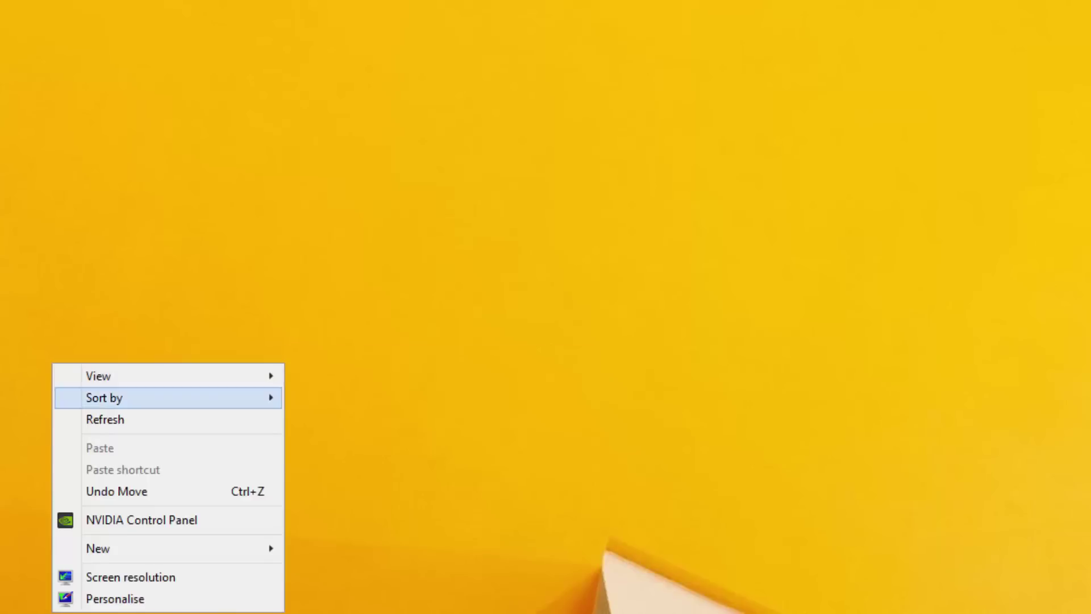
pyautogui.click(105, 418)
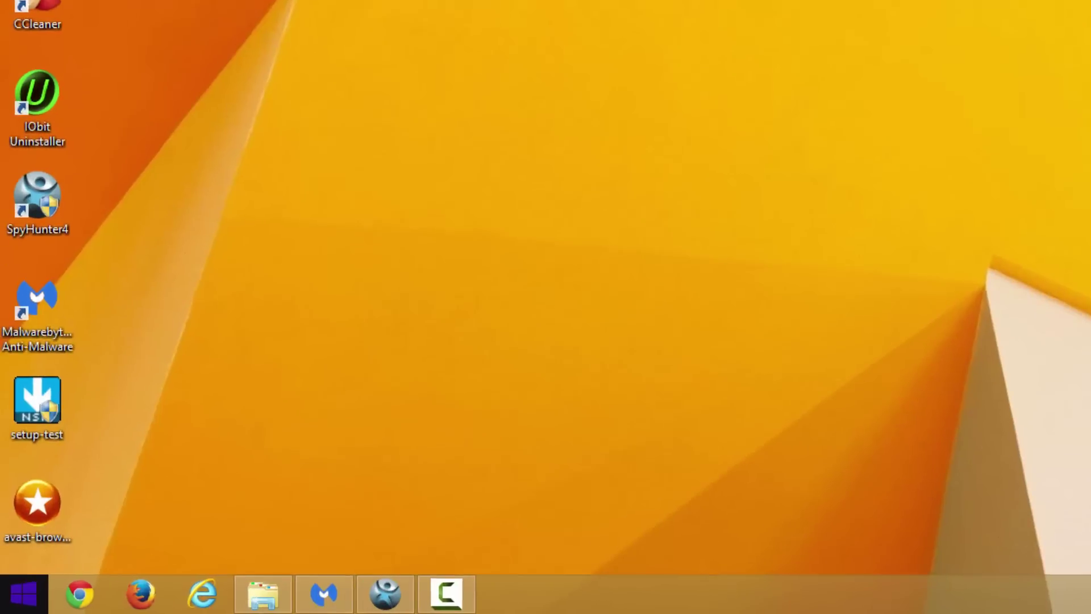
# Open the Program Files (x86) folder on Local Disk (C:) in File Explorer.
pyautogui.click(24, 594)
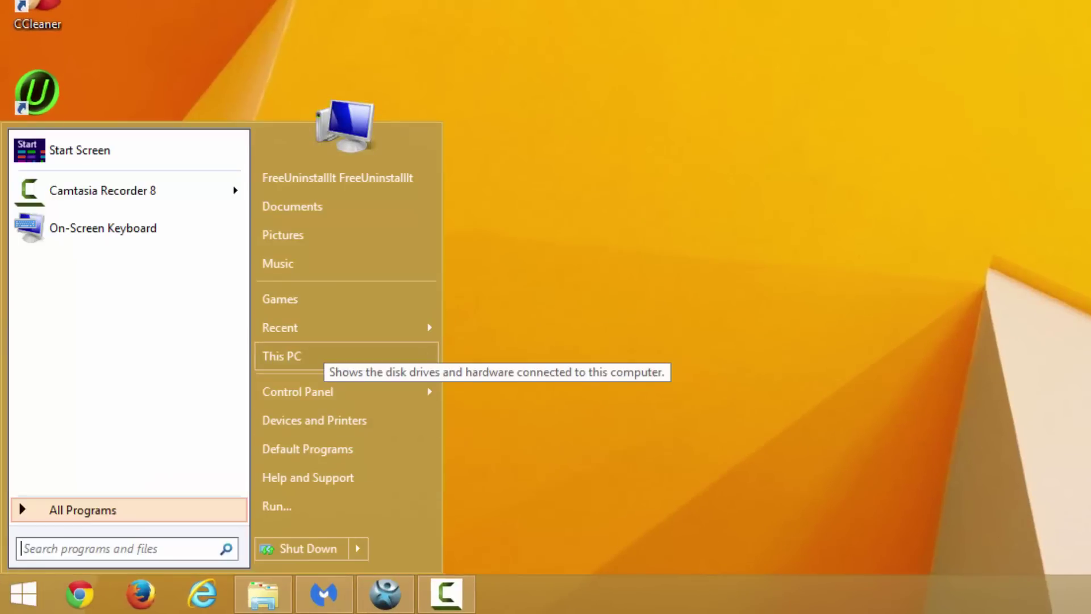
pyautogui.click(323, 357)
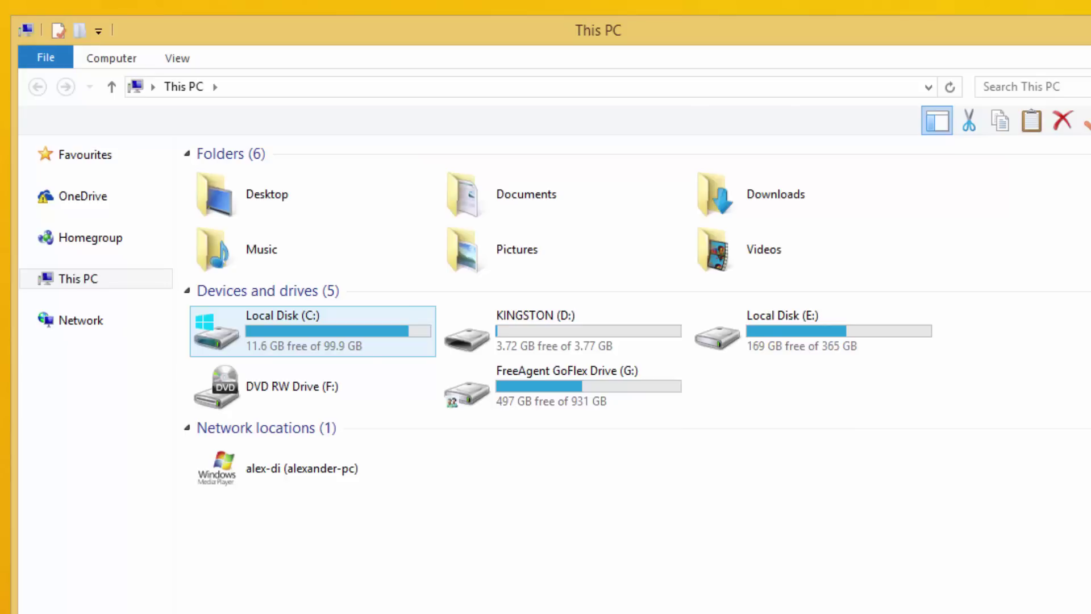
pyautogui.click(267, 324)
pyautogui.doubleClick(273, 341)
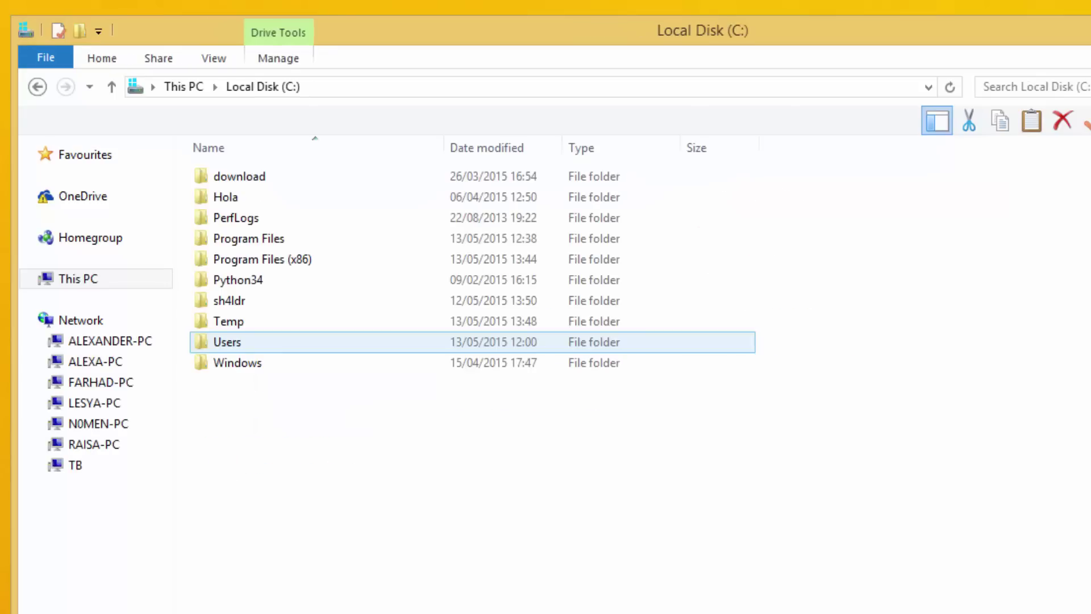
pyautogui.doubleClick(262, 259)
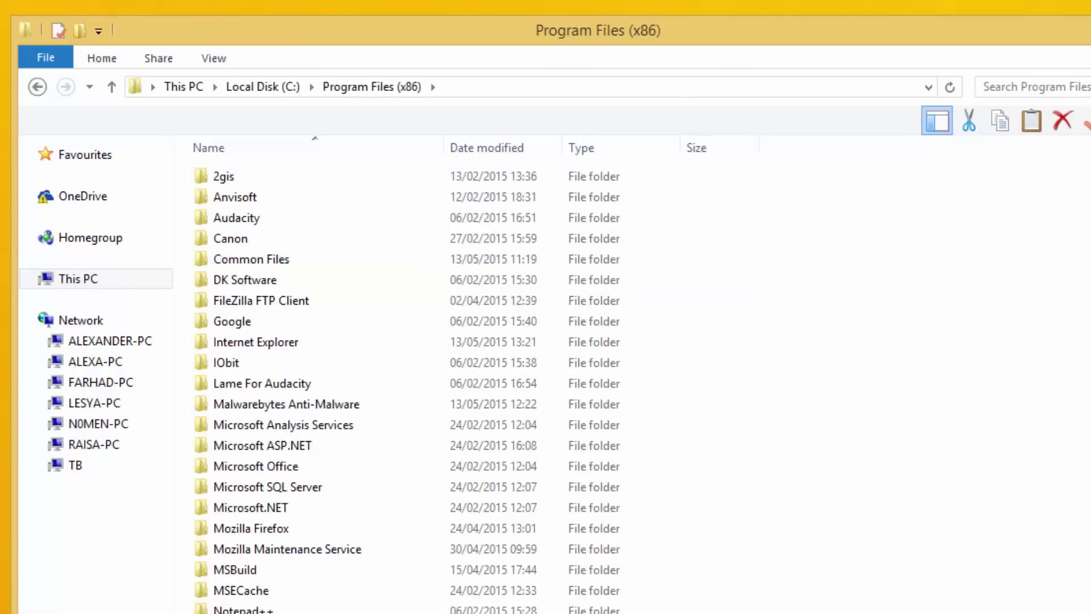
# Open the XTab folder inside Program Files (x86) and show its full path in the address bar.
pyautogui.scroll(-8, 642, 387)
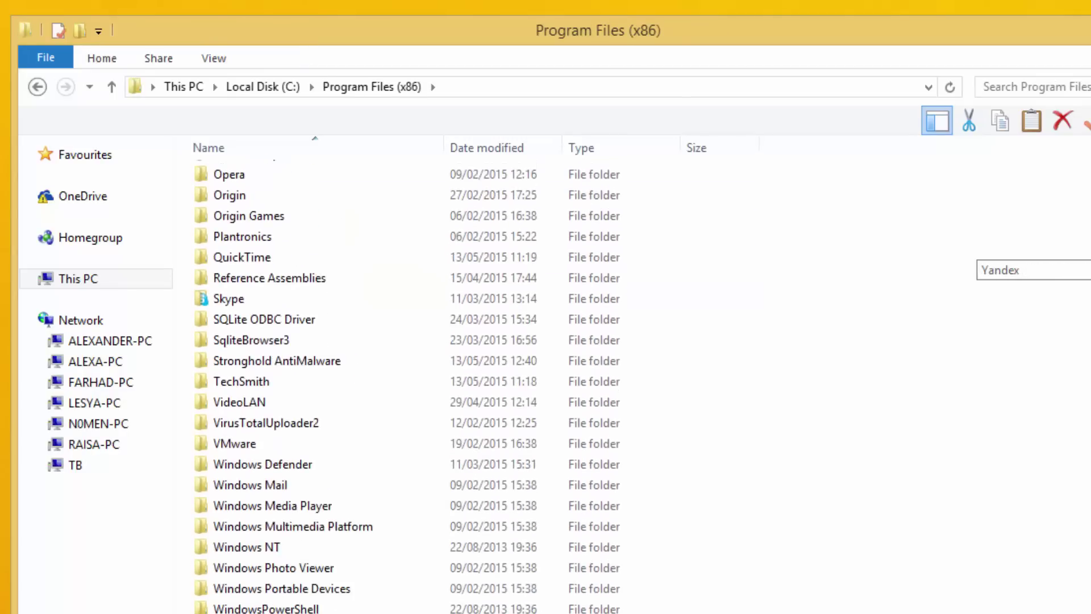
pyautogui.doubleClick(233, 613)
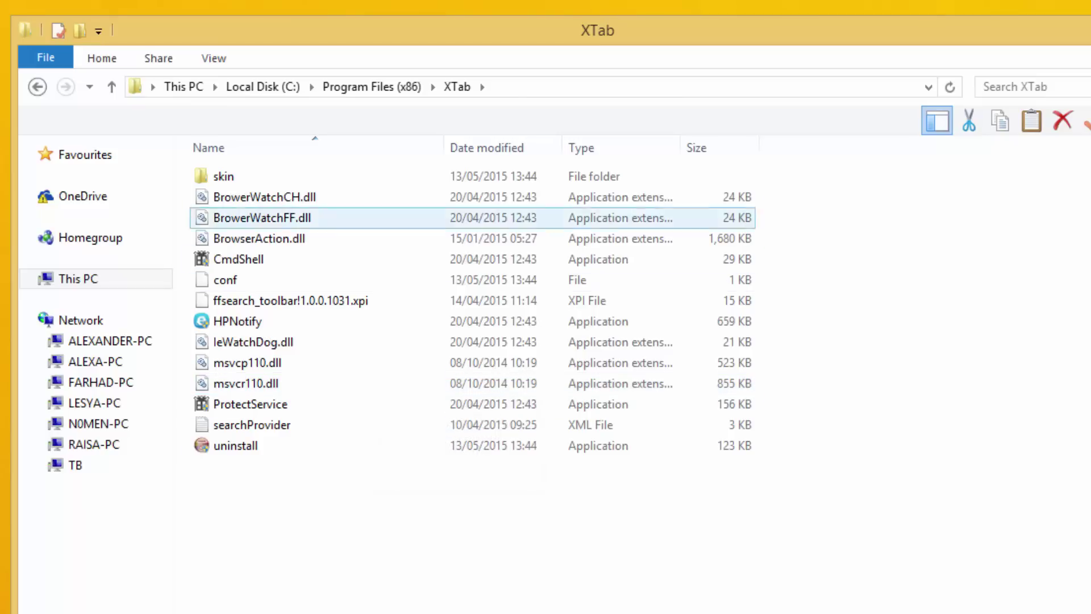
pyautogui.click(534, 87)
pyautogui.click(301, 86)
pyautogui.moveTo(302, 87); pyautogui.dragTo(147, 87)
pyautogui.click(301, 87)
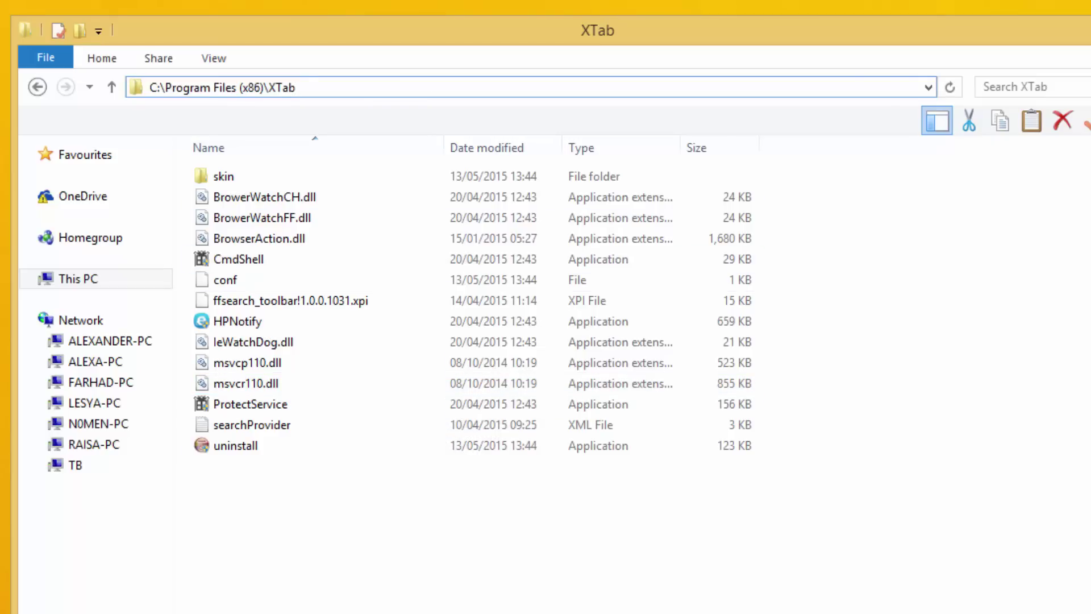
pyautogui.click(432, 511)
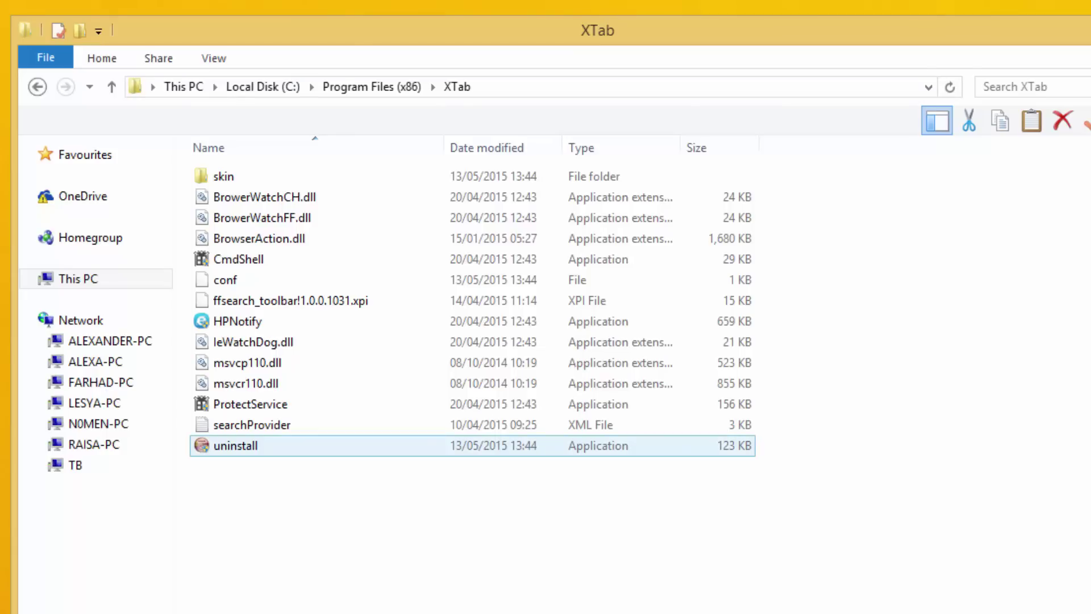
# Run the uninstall application in the XTab folder and complete the removal of XTab.
pyautogui.click(239, 446)
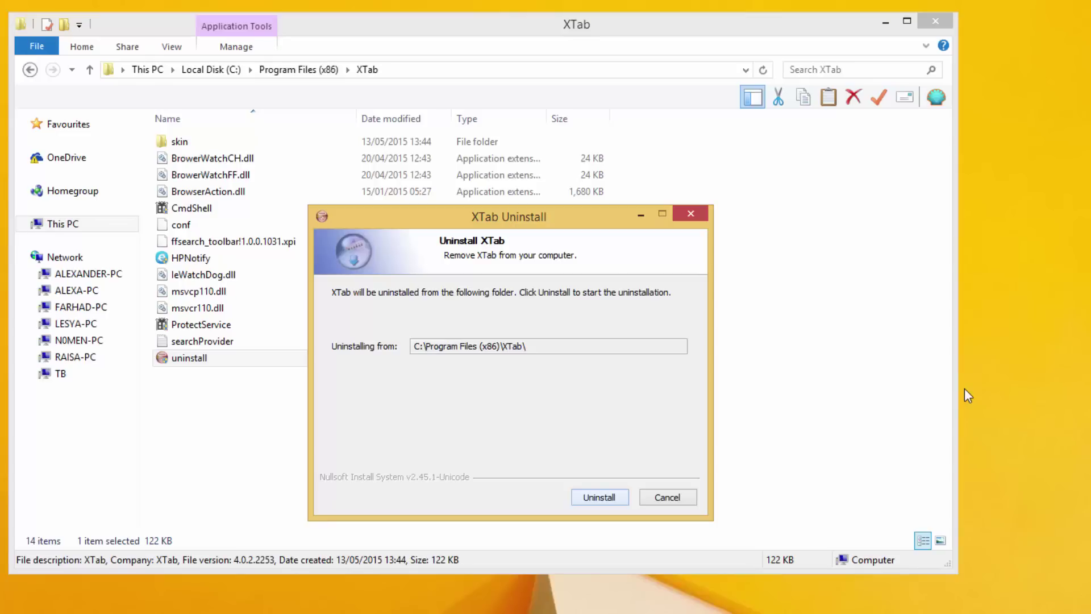
pyautogui.press('Return')
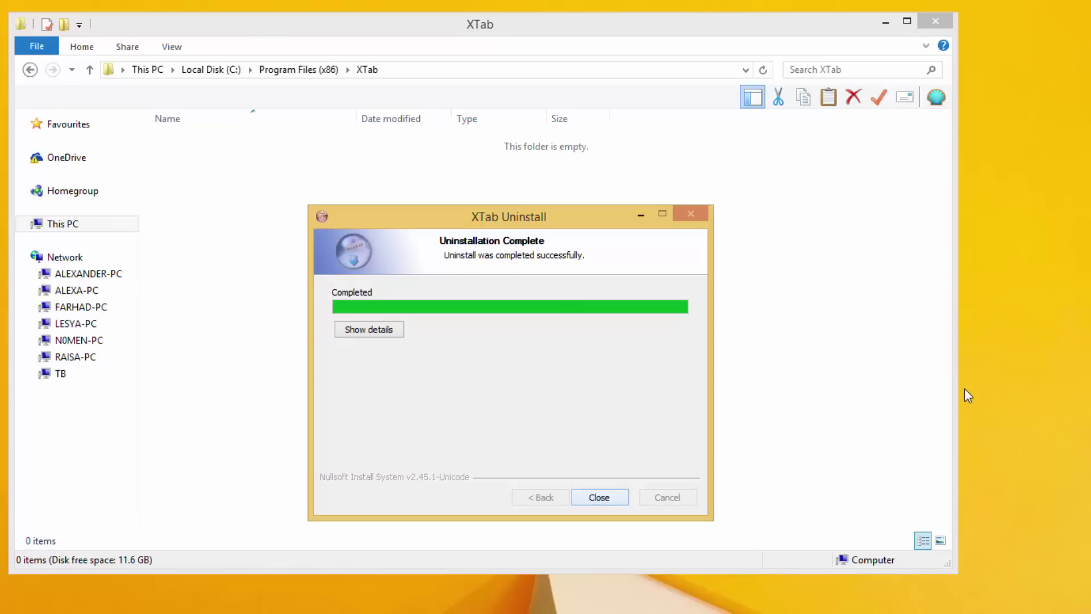
pyautogui.press('Return')
# Return to the Program Files (x86) folder and delete the leftover XTab folder.
pyautogui.hotkey('alt', 'Up')
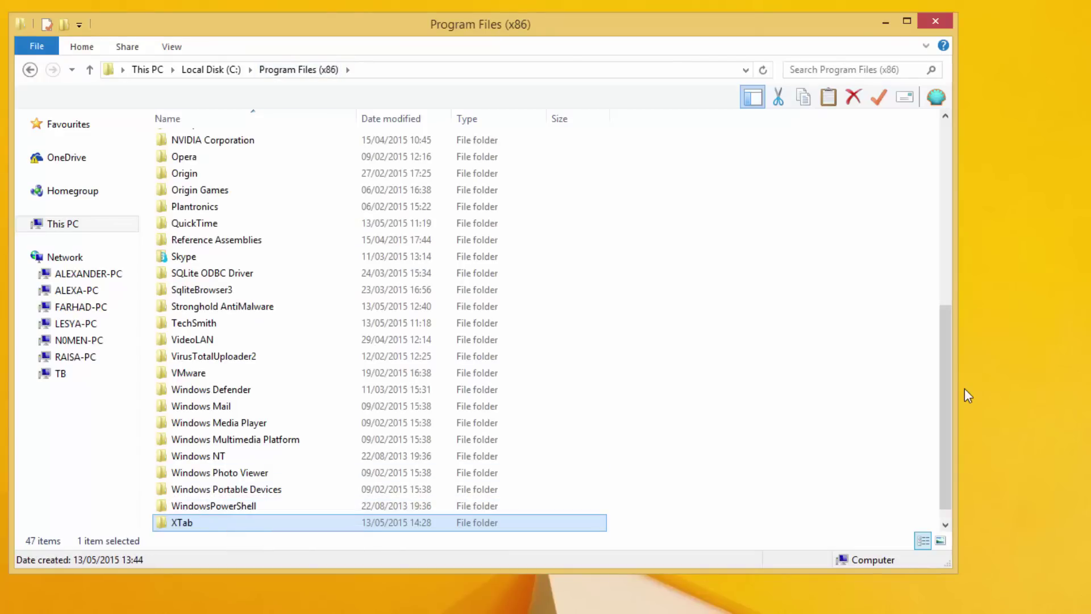
pyautogui.press('Delete')
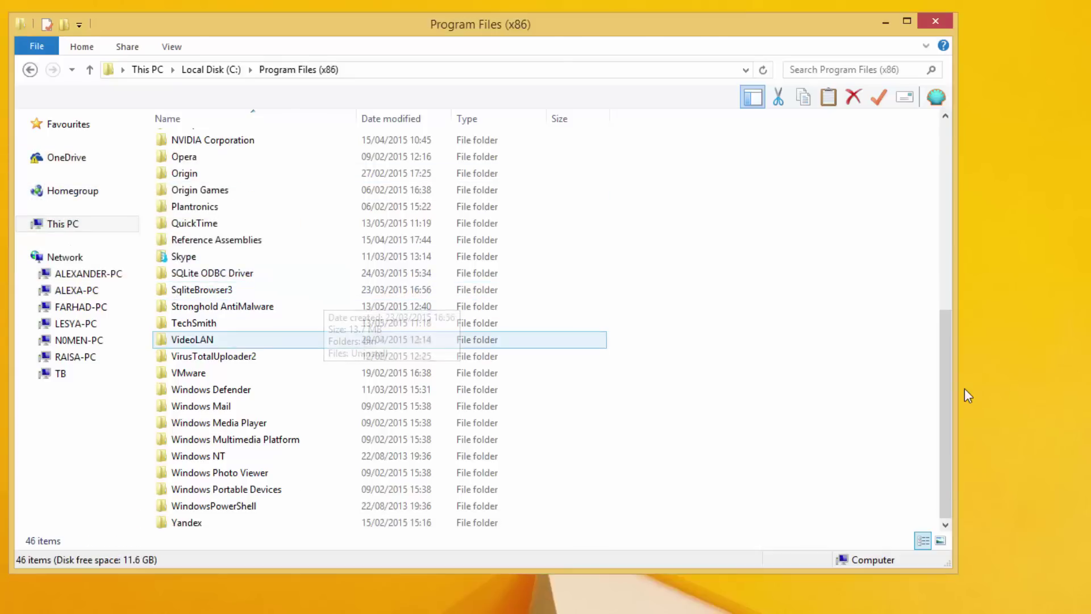
pyautogui.press('Down')
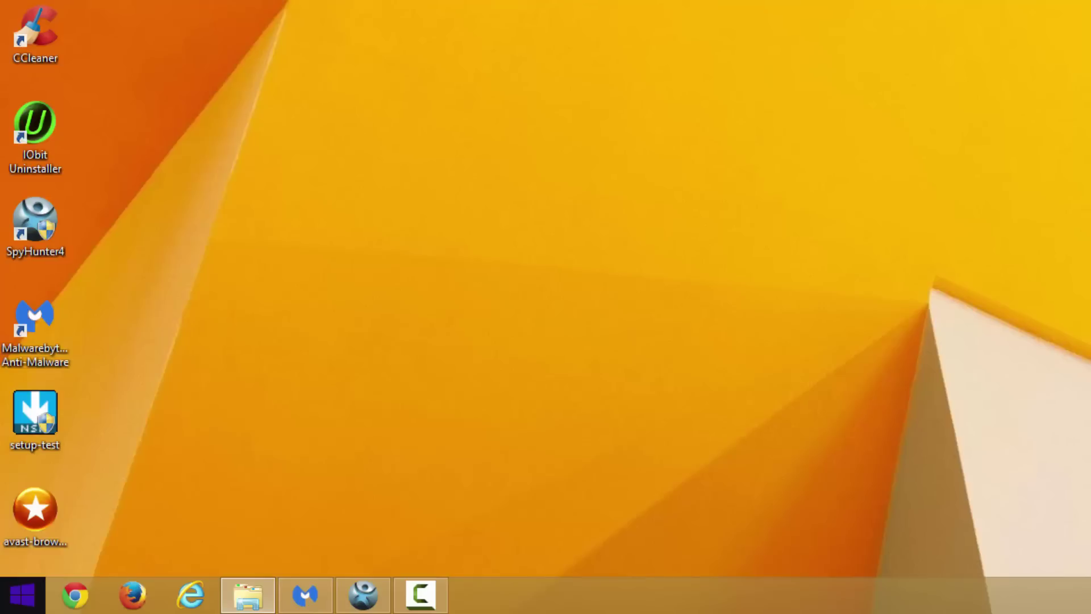
# Open Programs and Features, sort the installed programs by install date with the newest first, and widen the Installed On column.
pyautogui.click(23, 594)
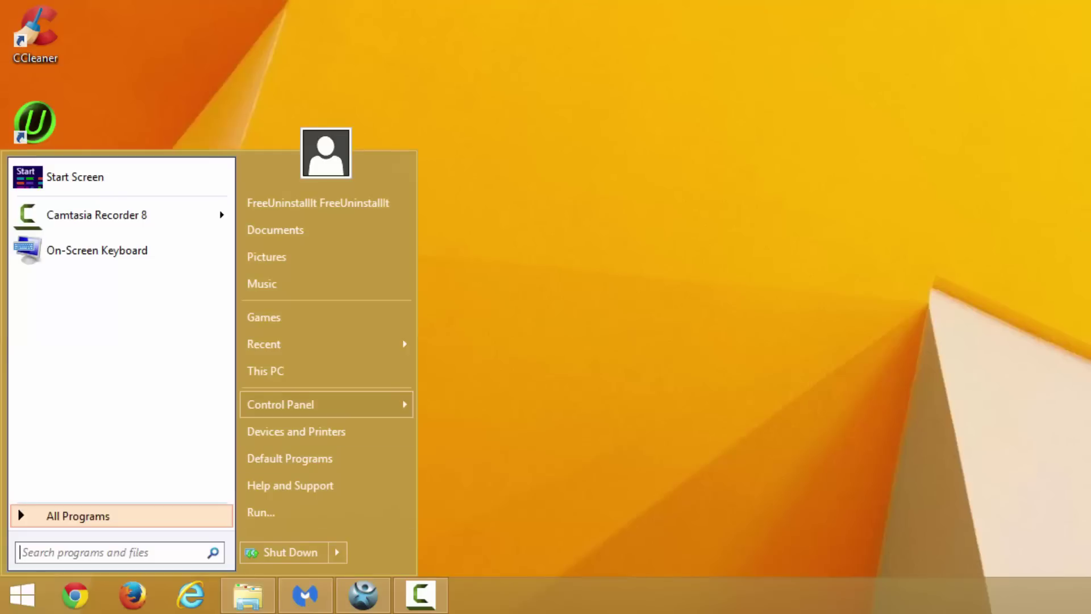
pyautogui.moveTo(326, 404)
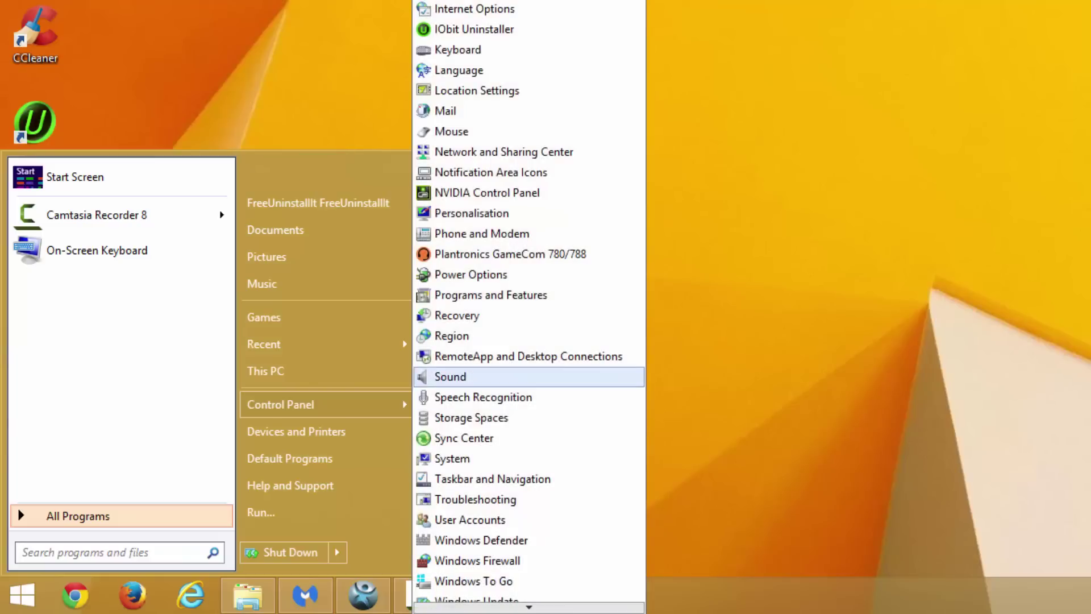
pyautogui.click(500, 296)
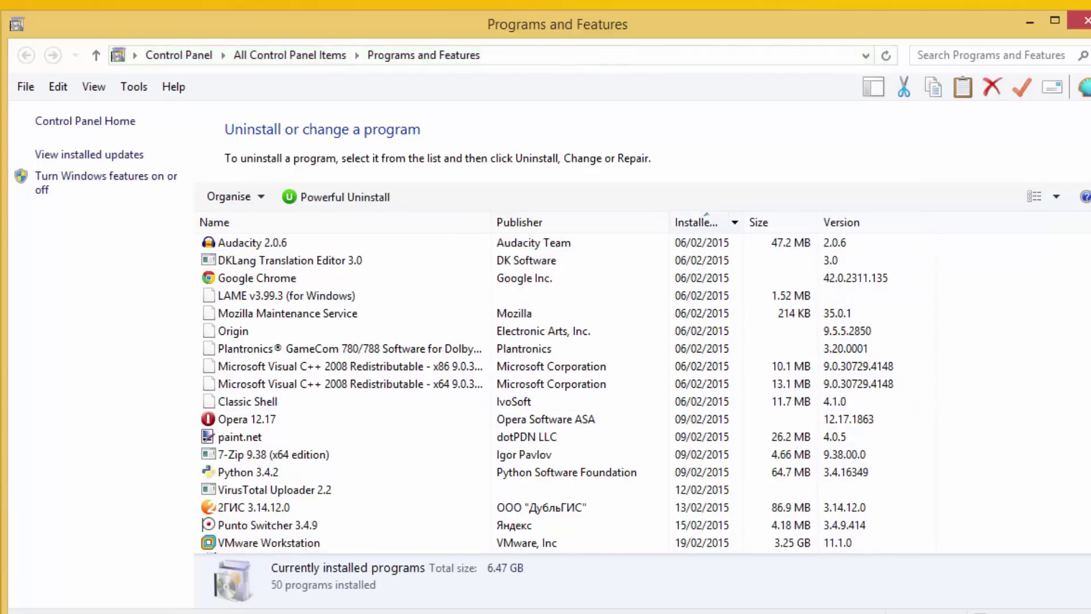
pyautogui.click(697, 222)
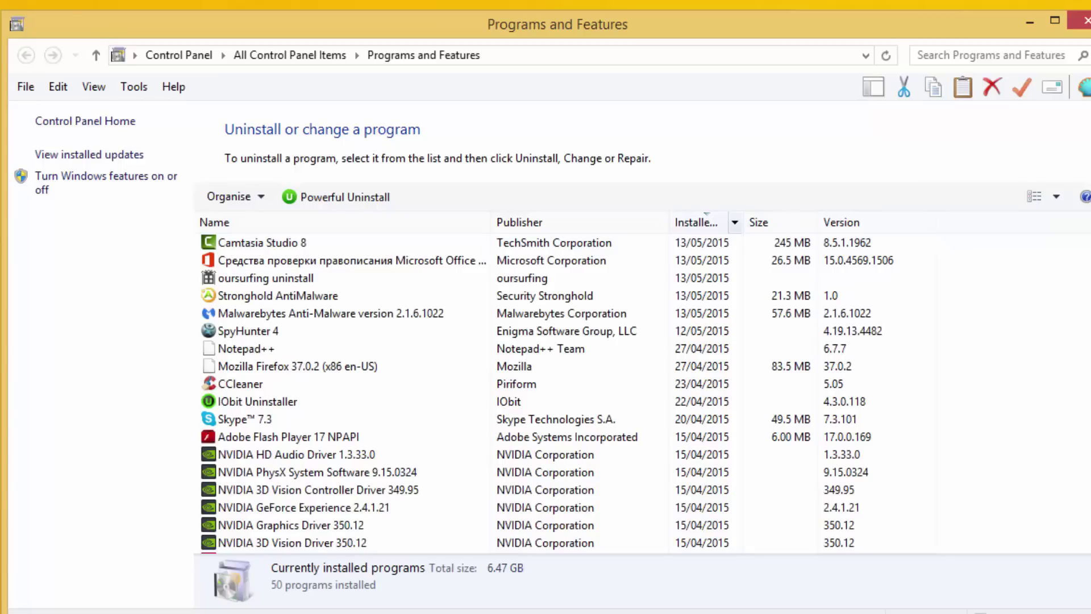
pyautogui.moveTo(743, 223); pyautogui.dragTo(819, 222)
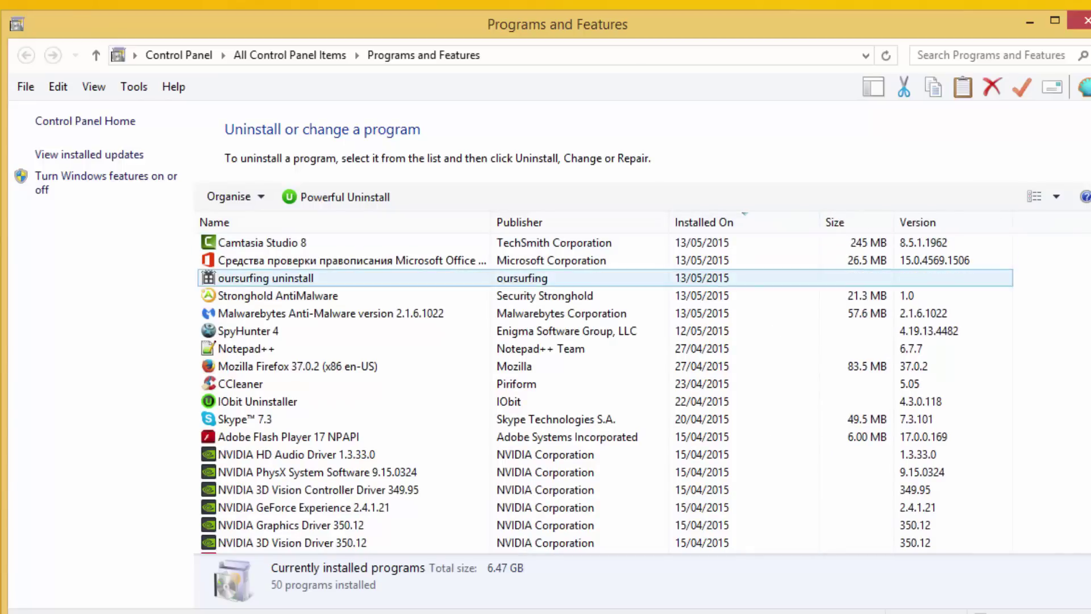
# Start the oursurfing uninstaller, enter the characters shown in its picture, and continue past the repair offer without repairing.
pyautogui.click(266, 278)
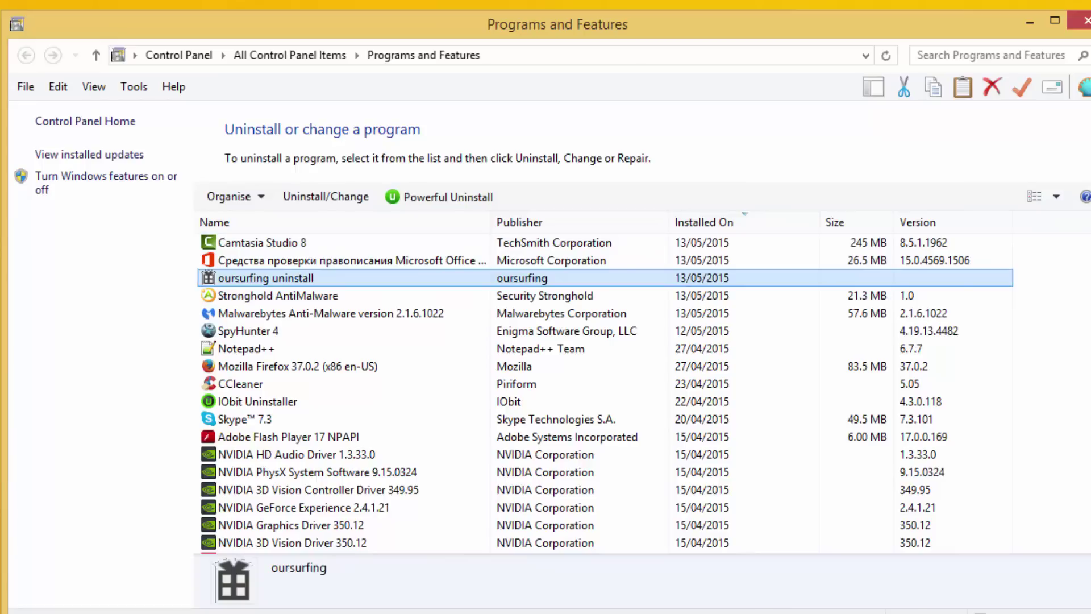
pyautogui.click(326, 196)
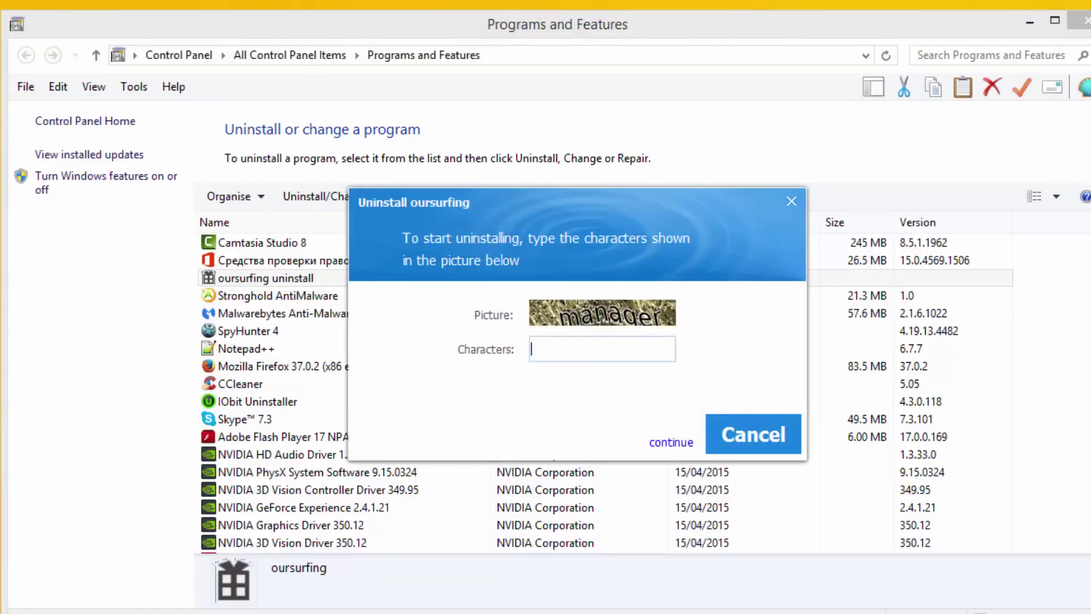
pyautogui.write('manager')
pyautogui.click(671, 442)
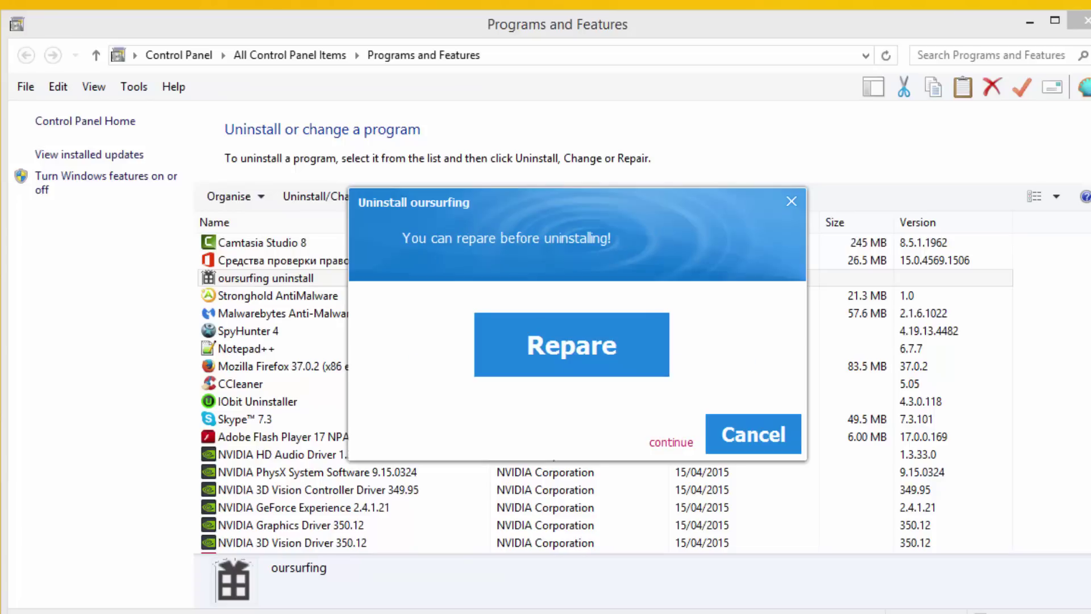
pyautogui.click(671, 442)
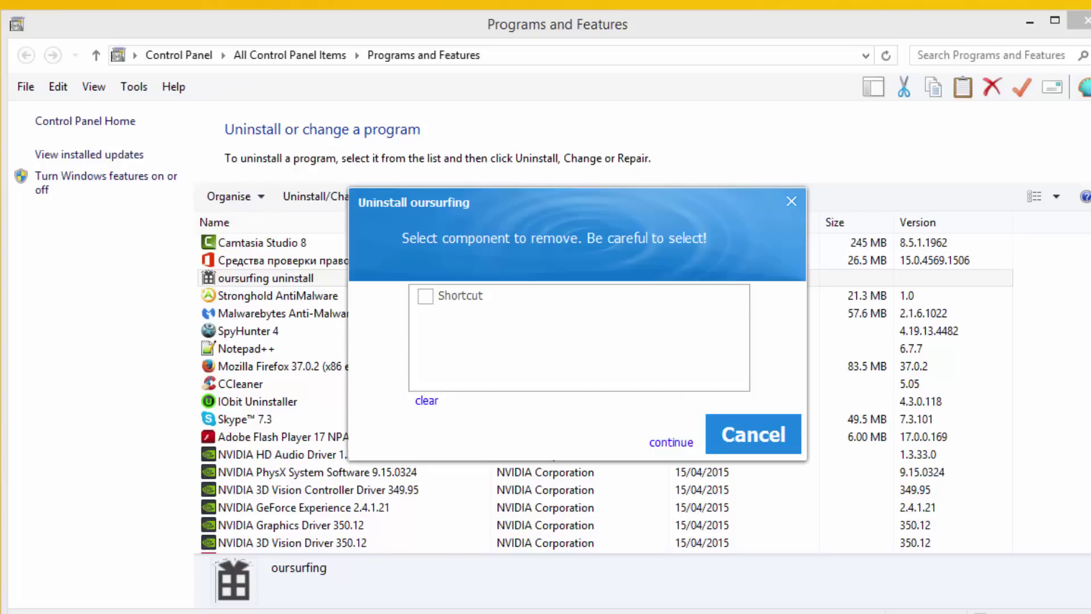
# Select the Shortcut component for removal, confirm it, and finish uninstalling oursurfing.
pyautogui.click(425, 296)
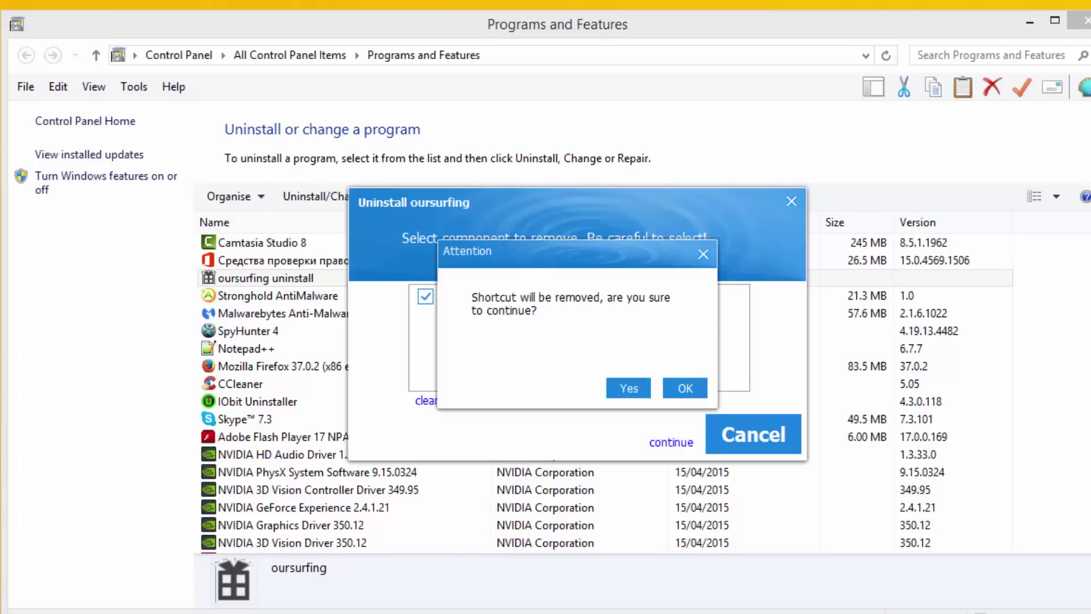
pyautogui.click(628, 388)
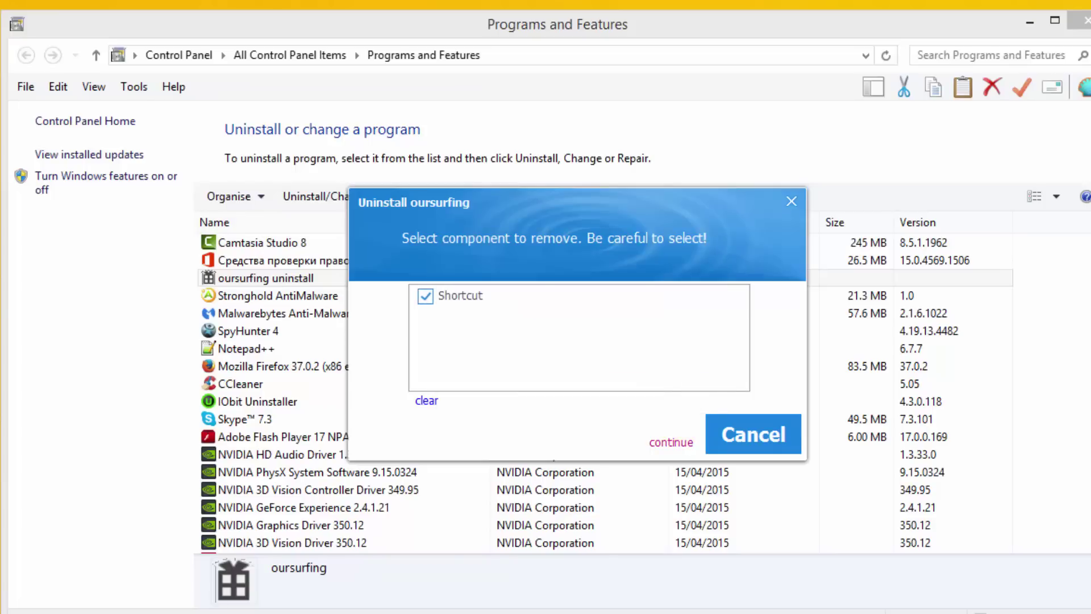
pyautogui.click(671, 442)
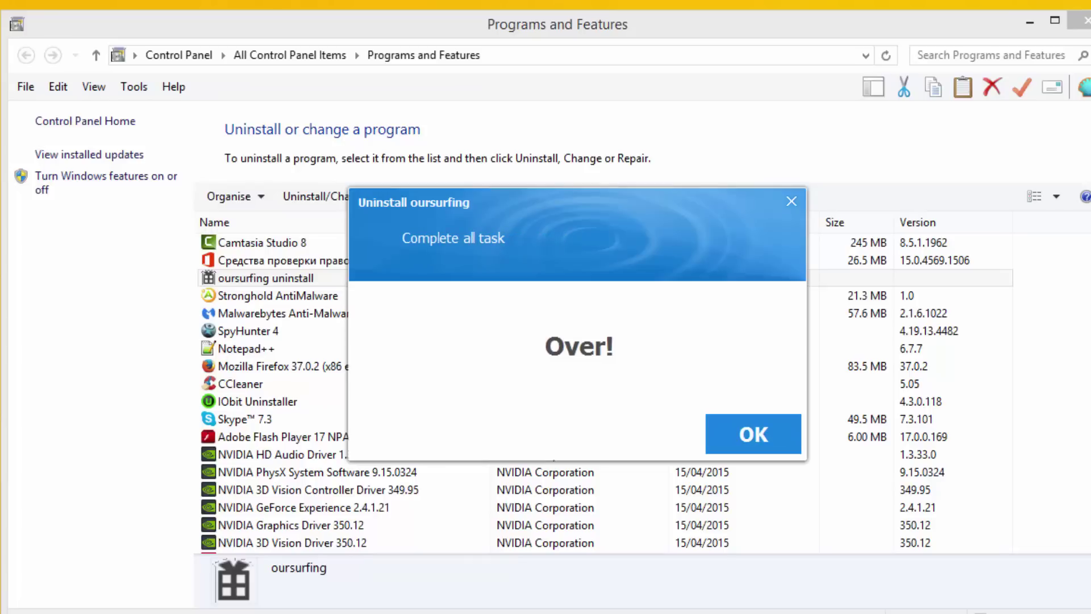
pyautogui.click(754, 435)
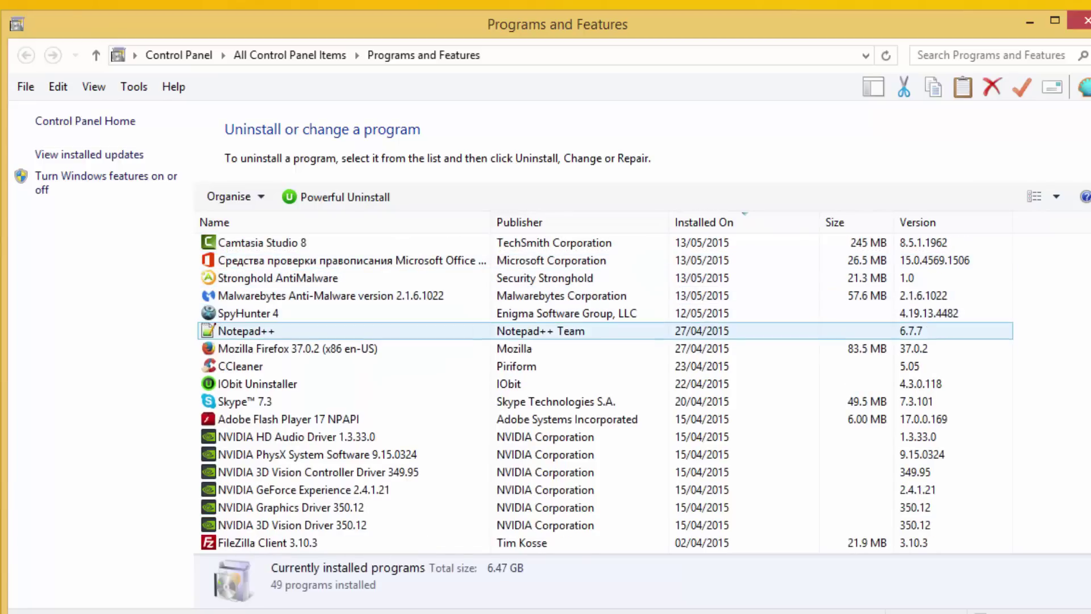
# Look through the whole list of remaining installed programs for suspicious entries, and close Programs and Features.
pyautogui.click(319, 454)
pyautogui.scroll(-4, 318, 444)
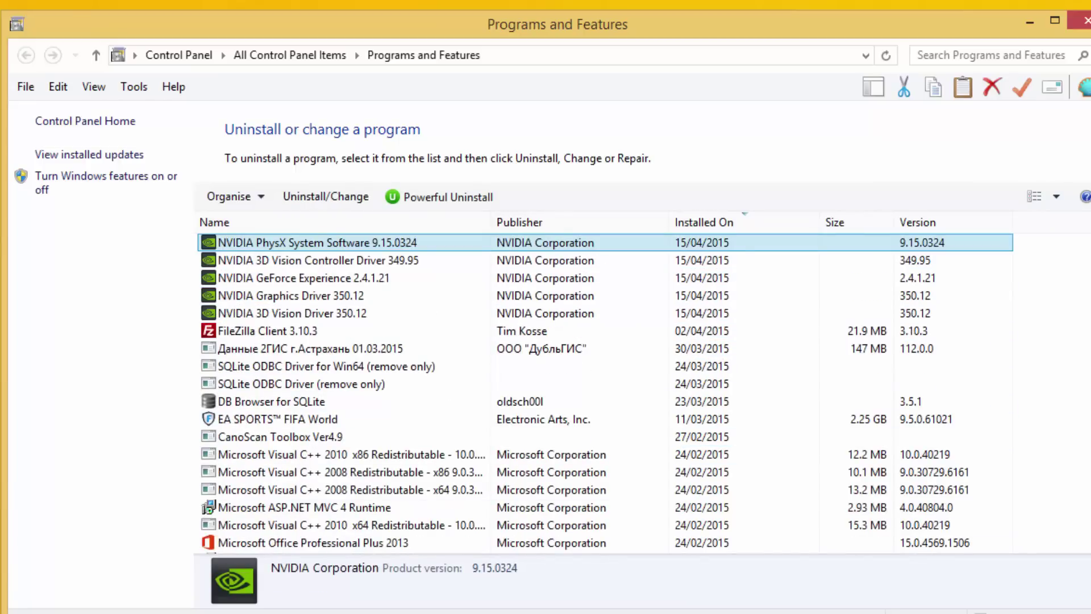
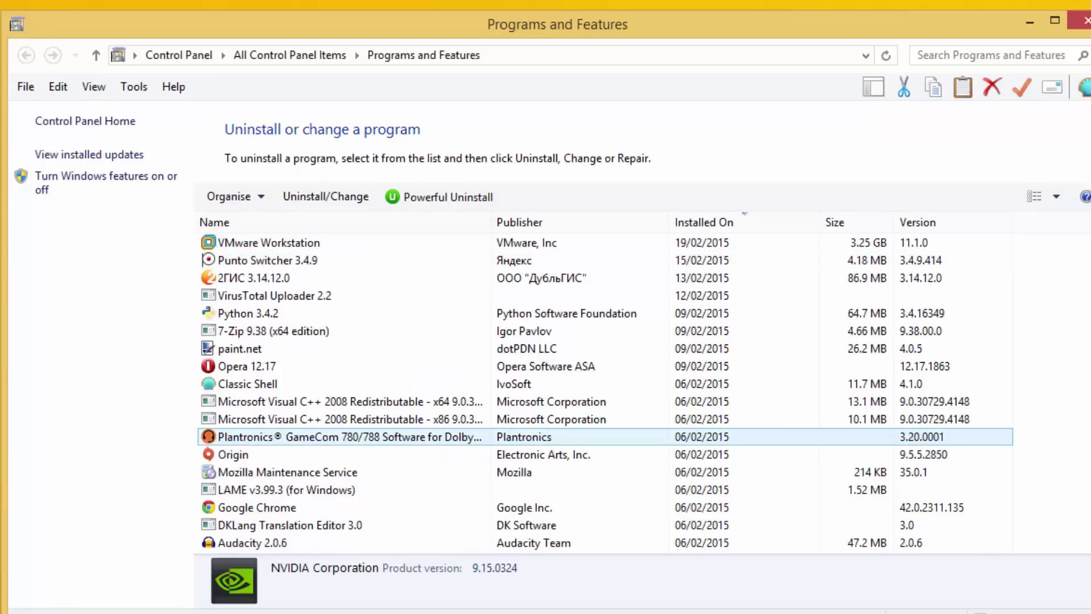
pyautogui.scroll(4, 604, 392)
pyautogui.scroll(6, 341, 384)
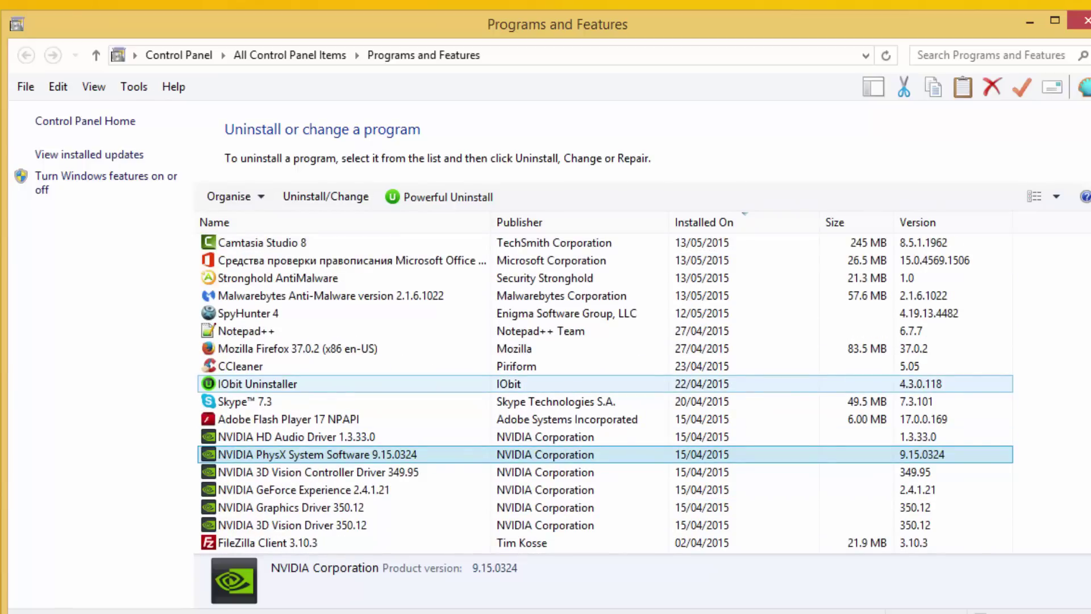
pyautogui.scroll(-3, 710, 384)
pyautogui.scroll(3, 710, 383)
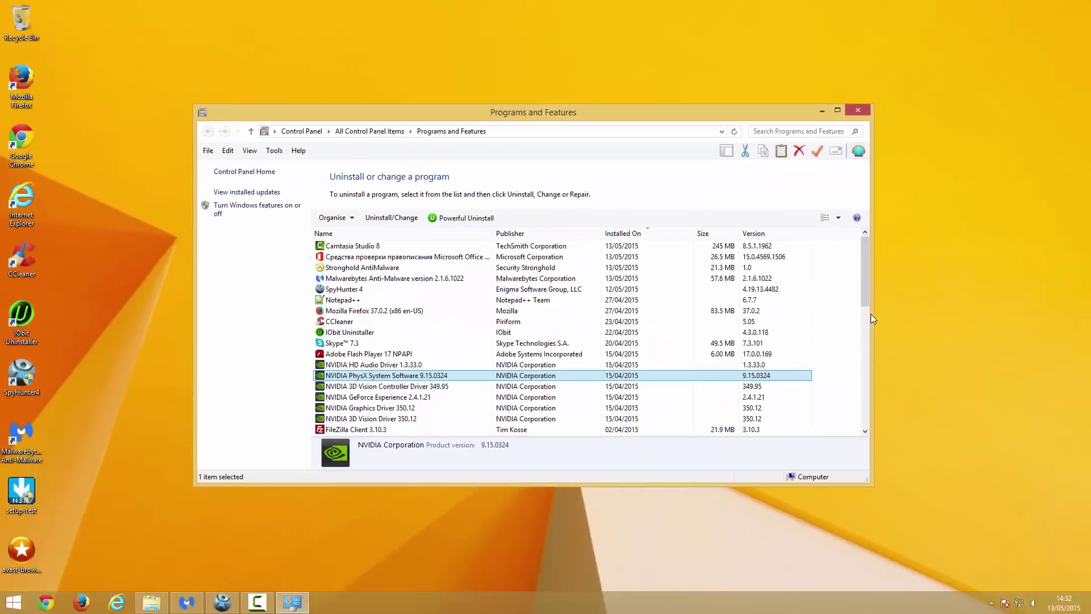
pyautogui.hotkey('alt', 'F4')
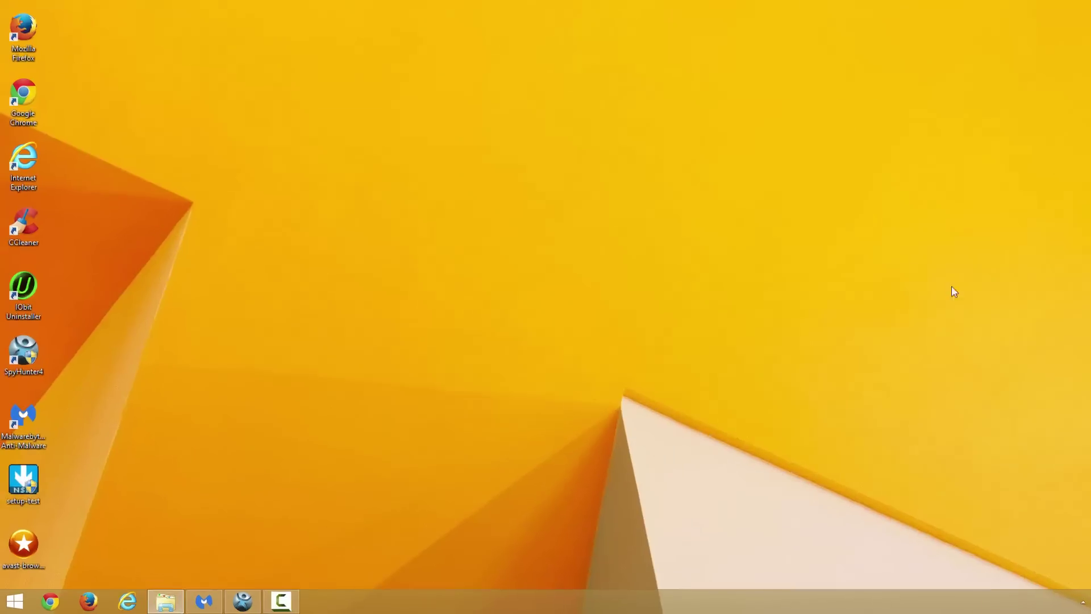
# Run avast-browser-cleanup as administrator and agree to completely remove the ProtectWindowsManager toolbar protector.
pyautogui.rightClick(29, 514)
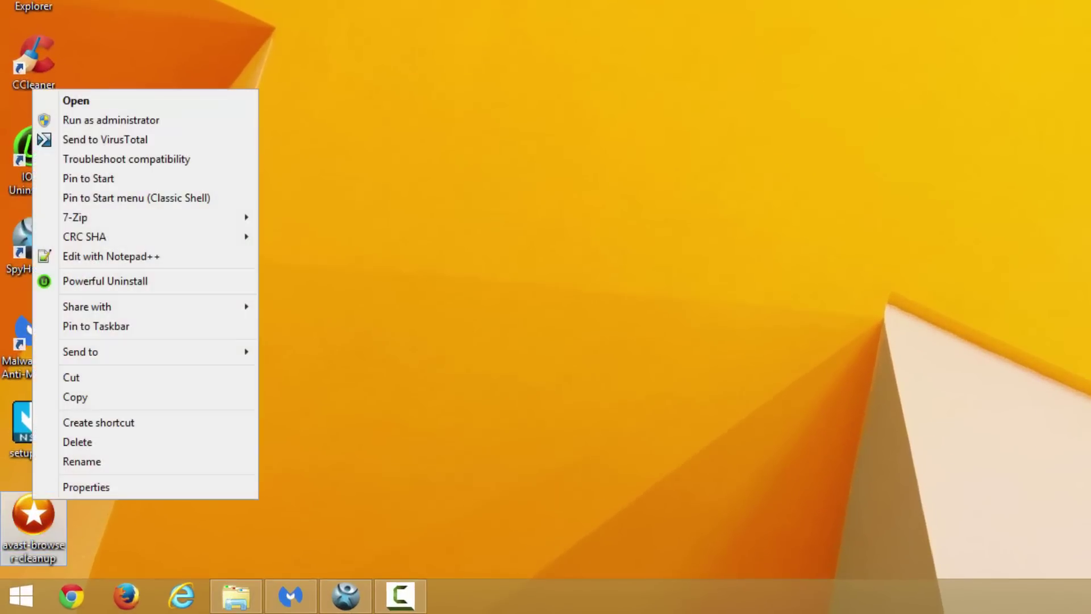
pyautogui.click(111, 120)
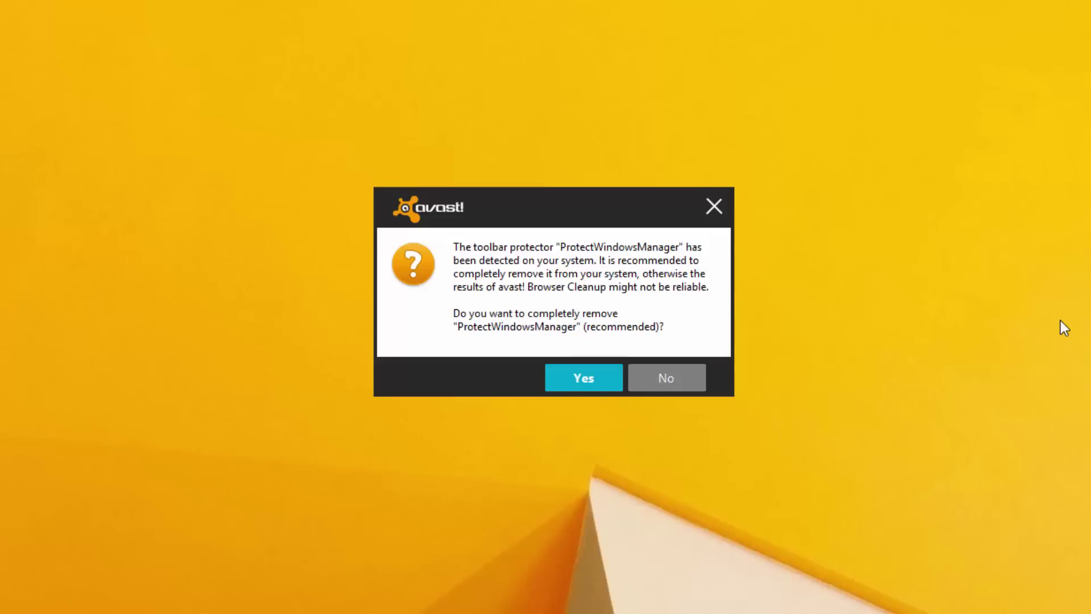
pyautogui.press('Return')
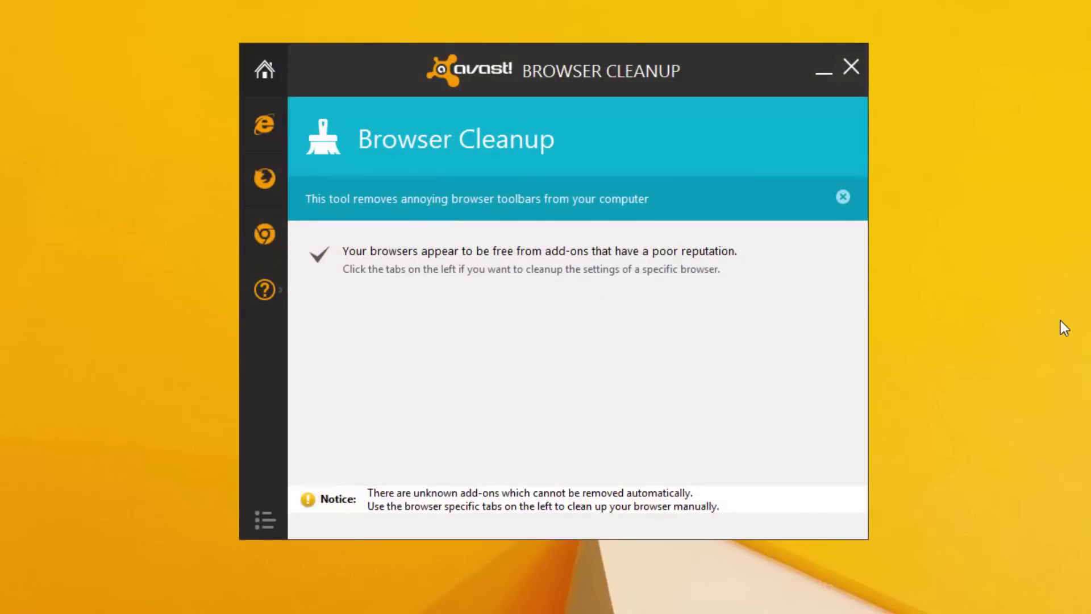
# Reset the Internet Explorer settings in avast! Browser Cleanup, choosing Reset to original settings for the search provider and homepage.
pyautogui.click(264, 124)
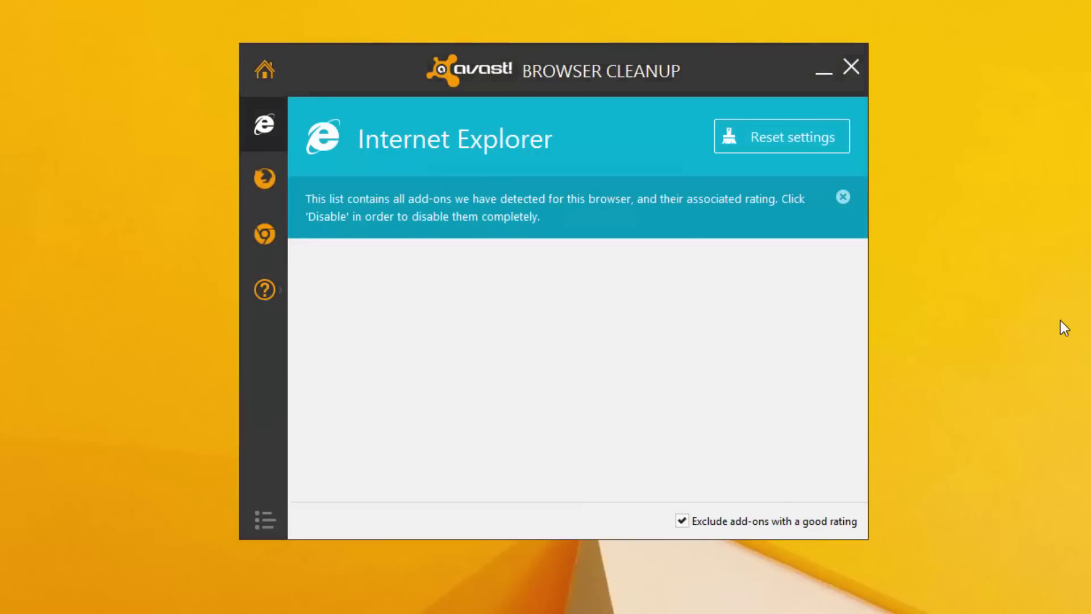
pyautogui.click(782, 136)
pyautogui.click(655, 306)
pyautogui.press('Down')
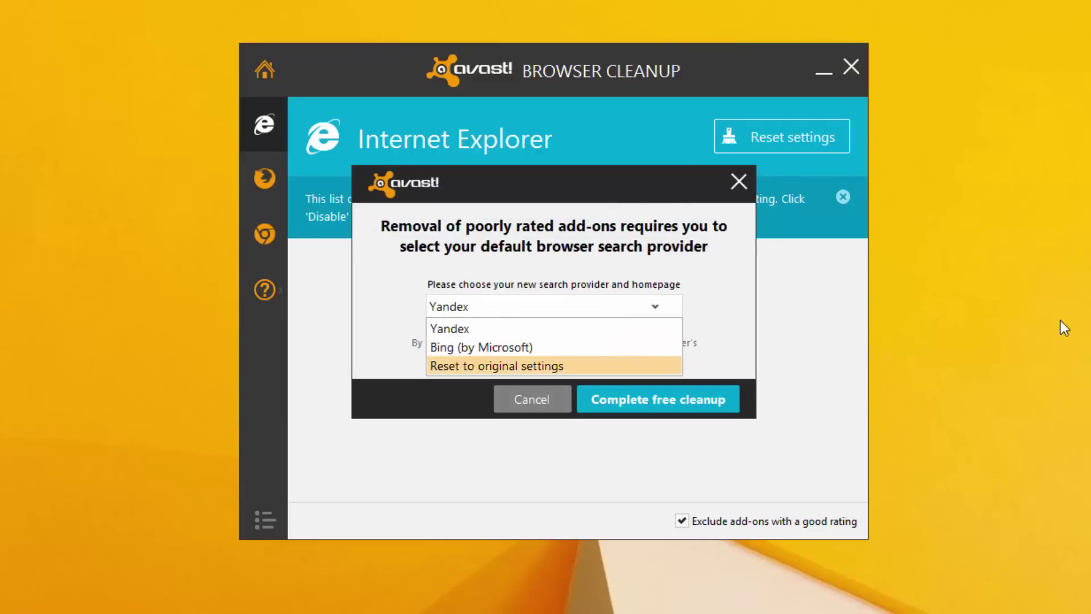
pyautogui.press('Return')
pyautogui.press('Return')
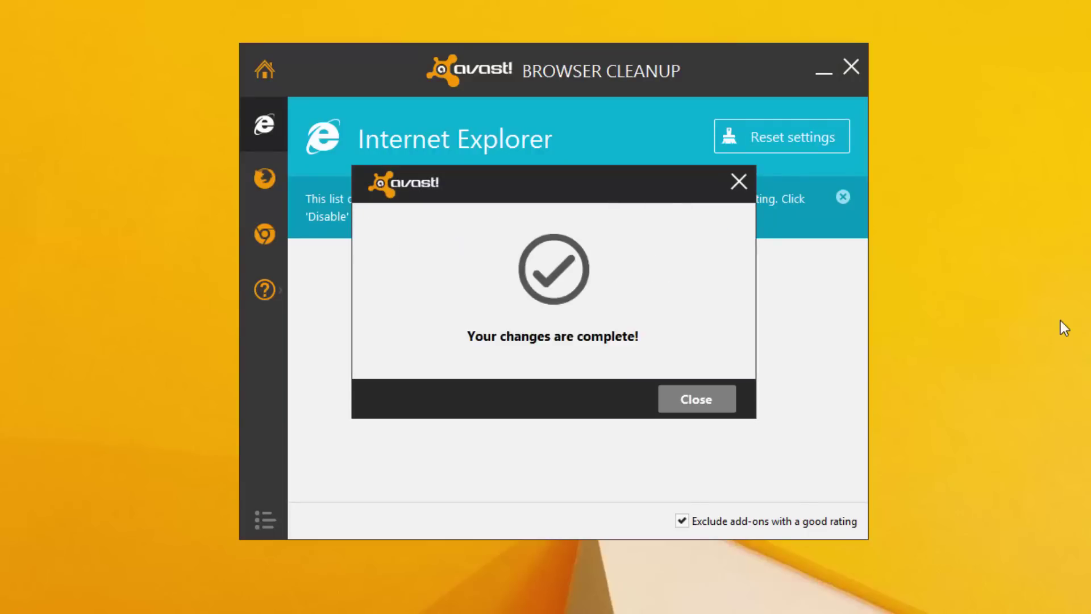
pyautogui.click(697, 399)
# Remove the active Fast Start add-on from Mozilla Firefox and confirm the removal.
pyautogui.click(264, 179)
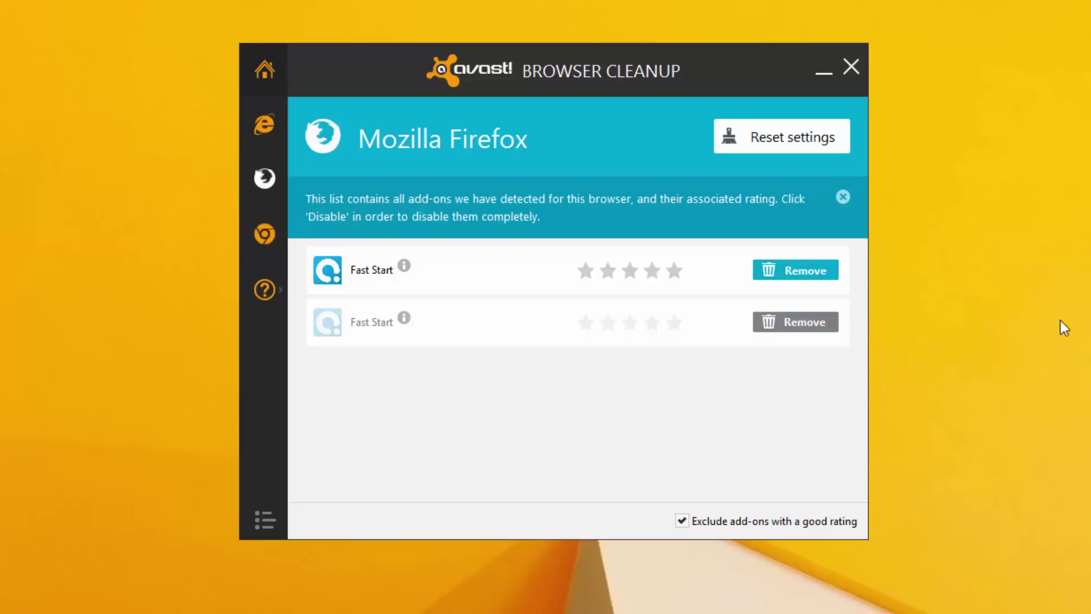
pyautogui.click(795, 270)
pyautogui.press('Return')
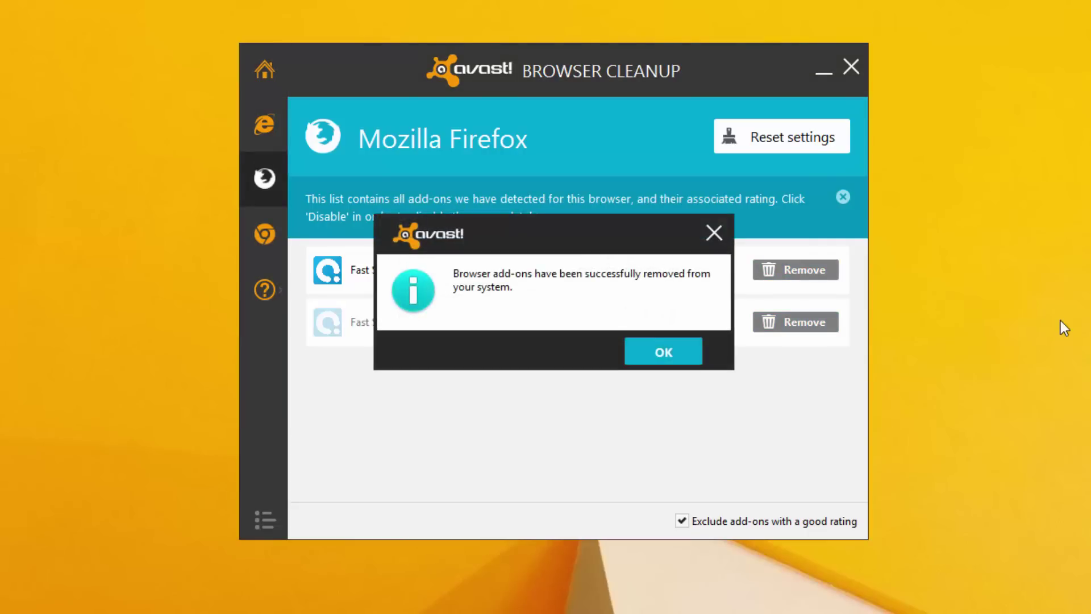
# Reset the Mozilla Firefox settings in avast! Browser Cleanup, choosing the search provider and homepage, and close the cleanup tool.
pyautogui.press('Return')
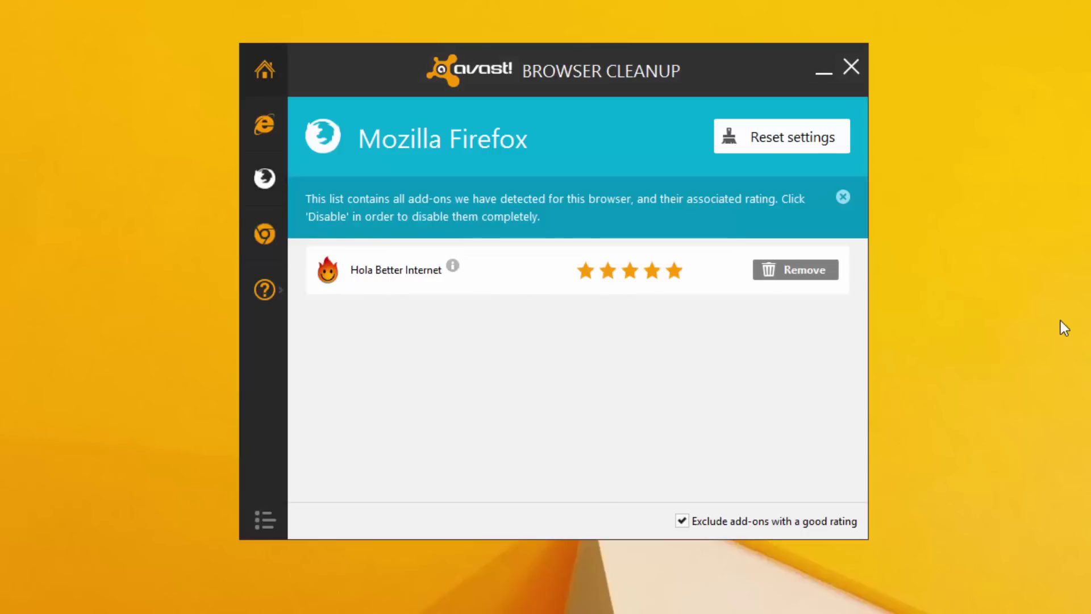
pyautogui.click(264, 234)
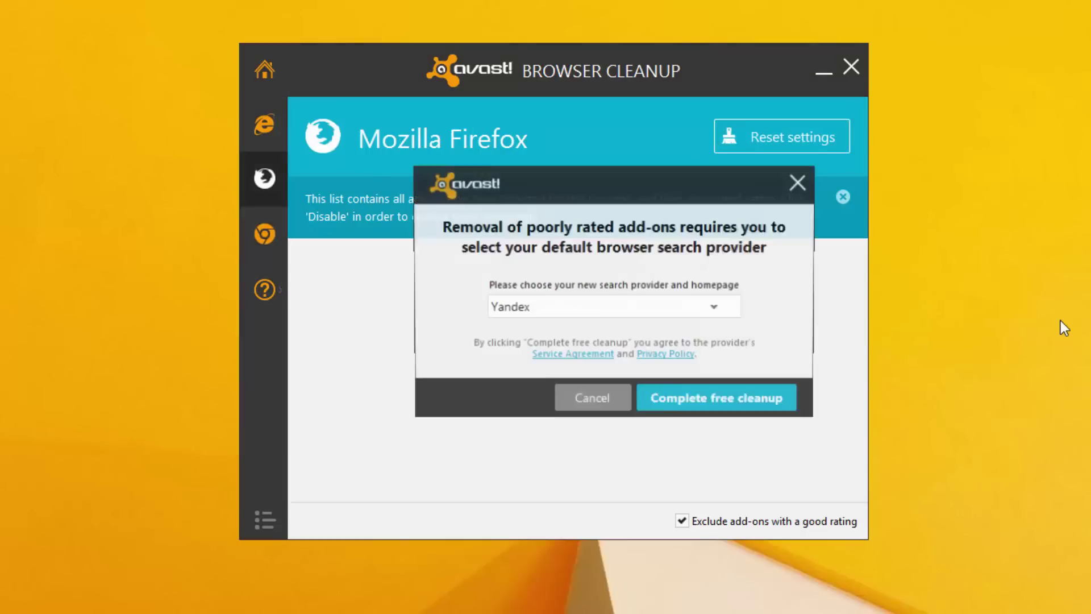
pyautogui.click(654, 306)
pyautogui.click(494, 366)
pyautogui.click(657, 399)
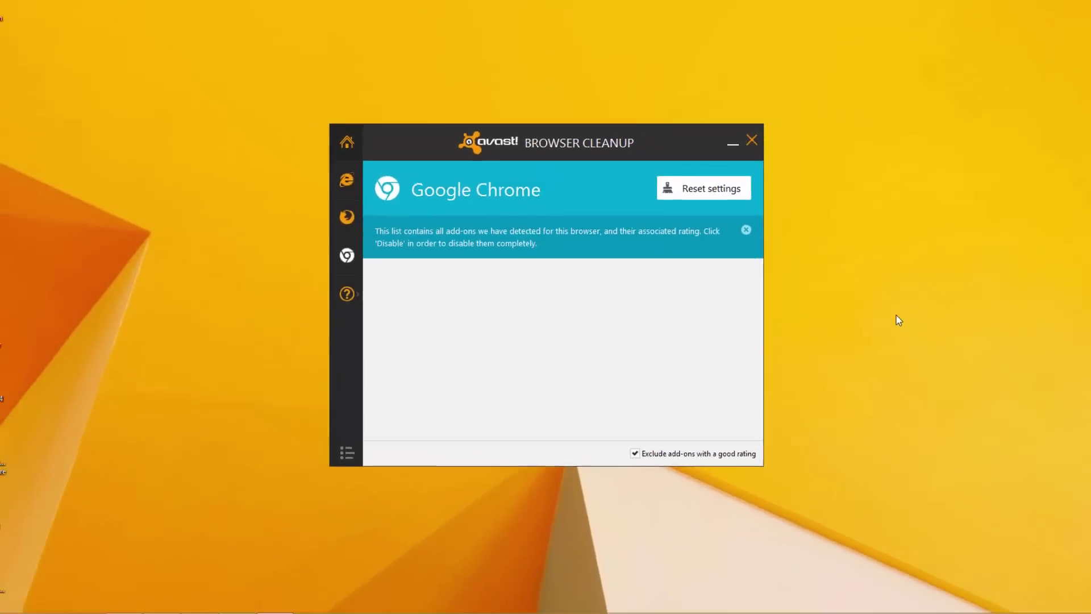
pyautogui.click(752, 140)
# Quarantine the threats found by the Malwarebytes Threat Scan, decline the restart, finish the scan and close Malwarebytes Anti-Malware.
pyautogui.rightClick(354, 221)
pyautogui.click(384, 253)
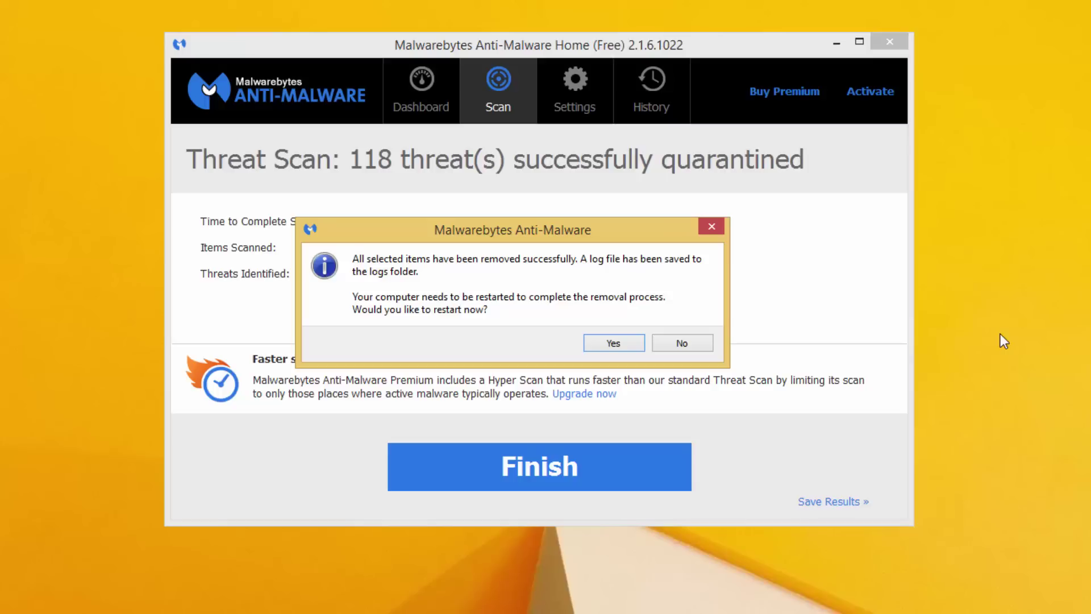
pyautogui.press('Right')
pyautogui.press('Return')
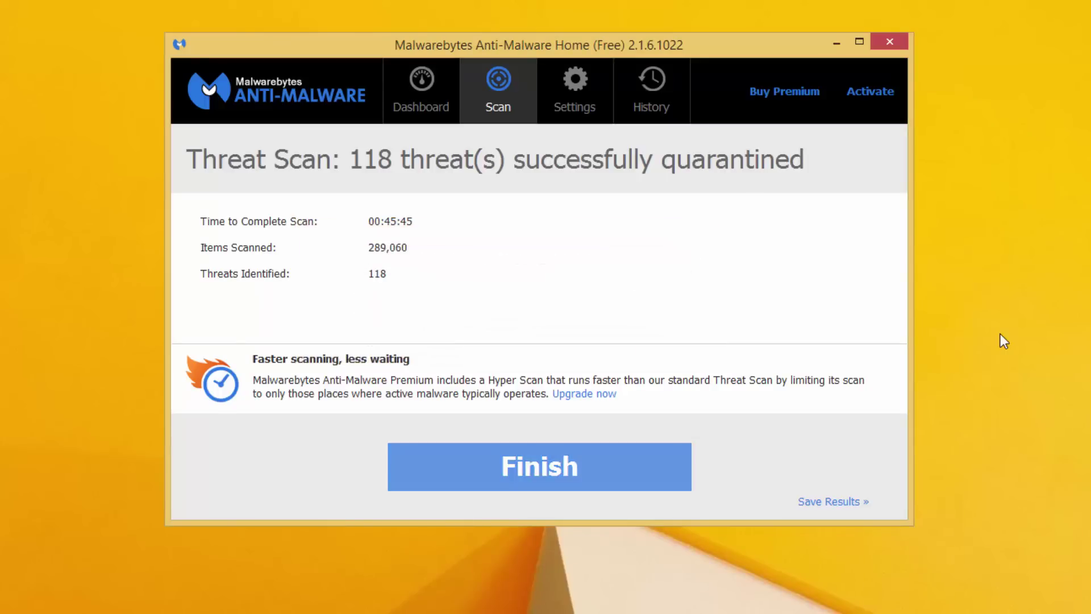
pyautogui.press('Return')
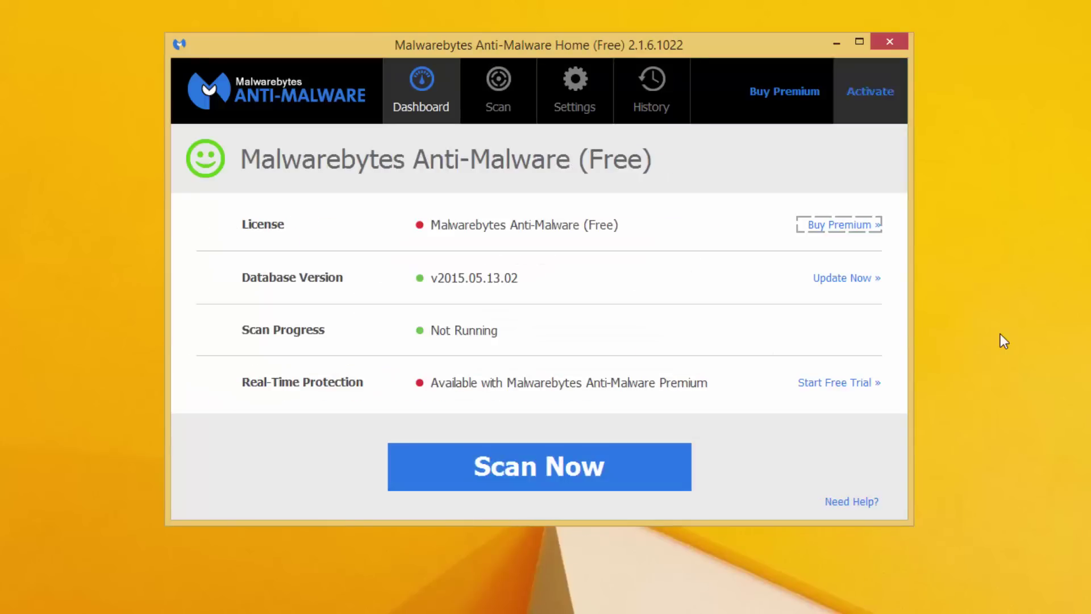
pyautogui.hotkey('alt', 'F4')
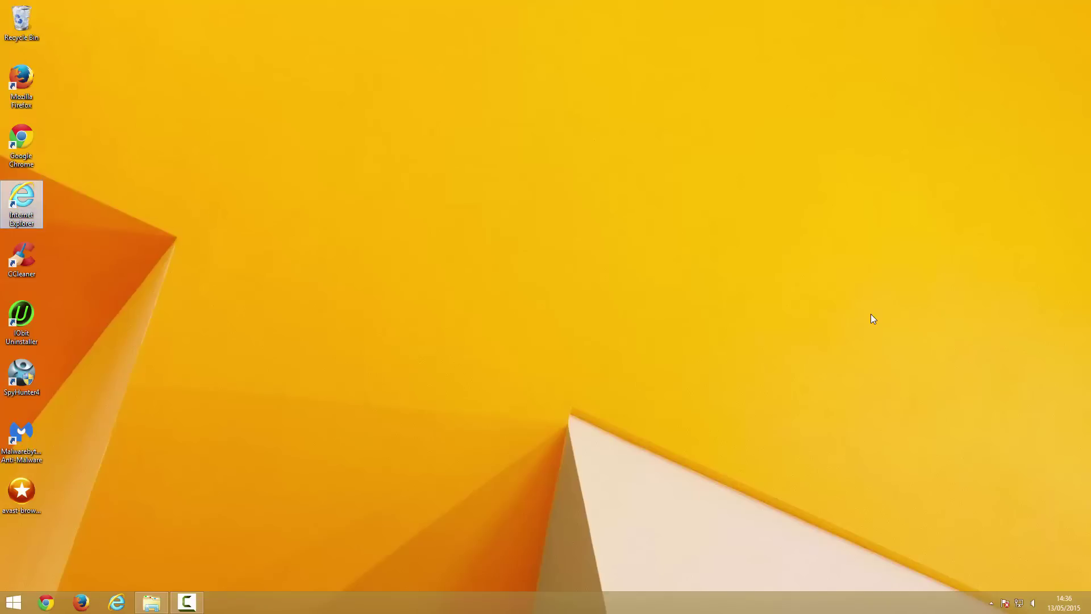
# Launch Internet Explorer from the desktop to check its start page, and close the browser.
pyautogui.press('Return')
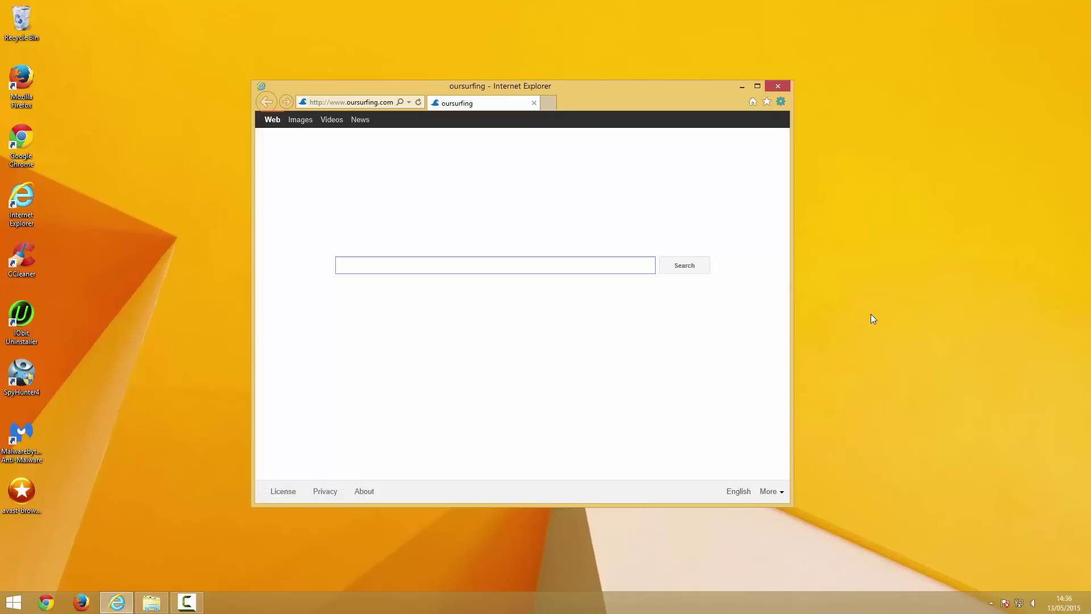
pyautogui.hotkey('alt', 'x')
pyautogui.press('Down')
pyautogui.press('Down')
pyautogui.press('Down')
pyautogui.press('Down')
pyautogui.press('Down')
pyautogui.press('Down')
pyautogui.press('Down')
pyautogui.press('Down')
pyautogui.press('Down')
pyautogui.press('Down')
pyautogui.press('Down')
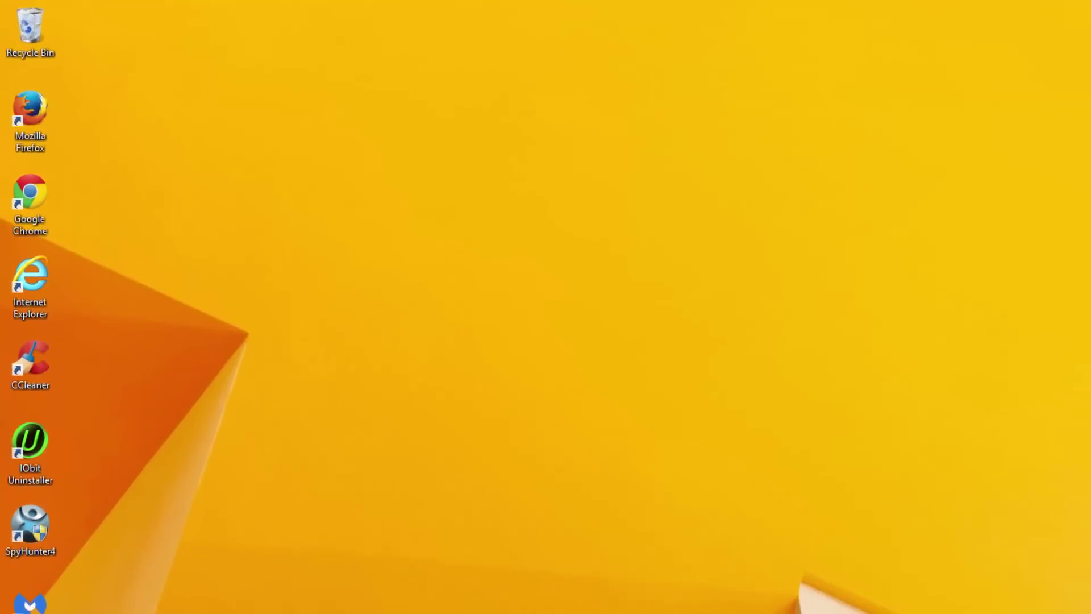
pyautogui.rightClick(29, 288)
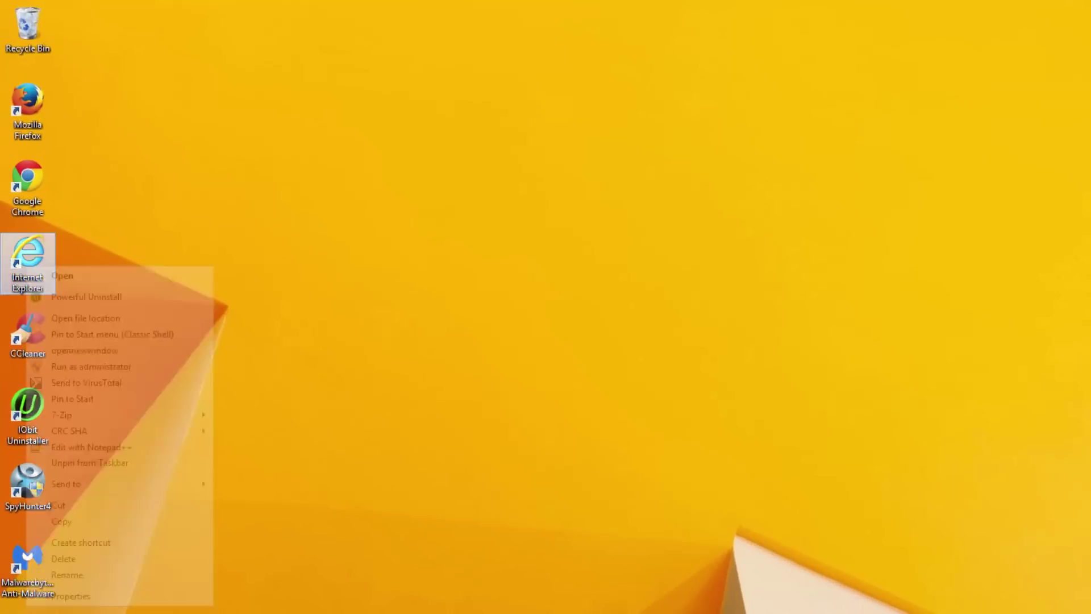
pyautogui.click(71, 596)
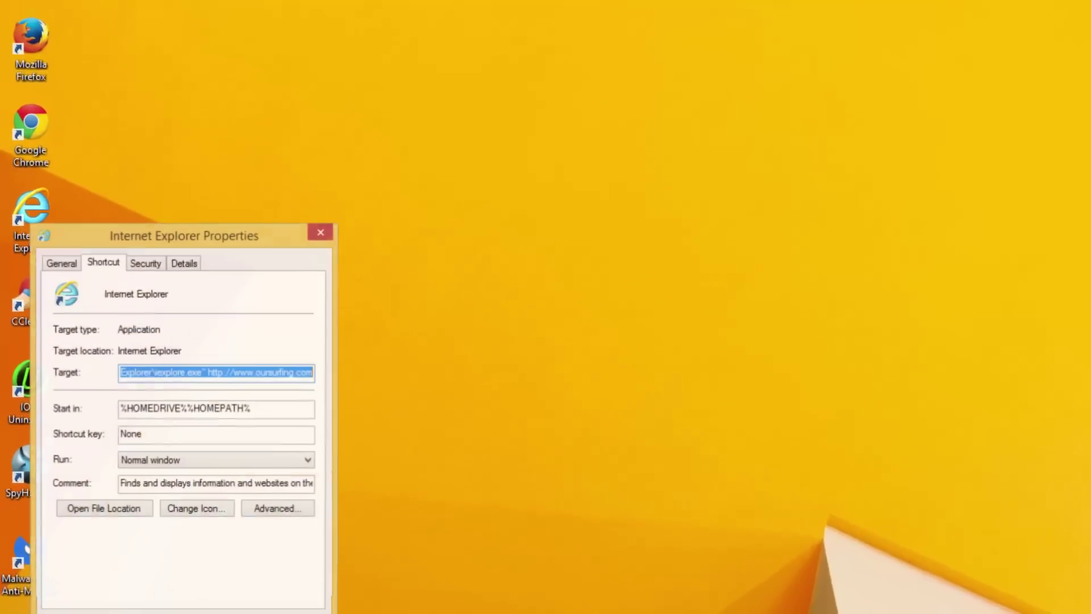
pyautogui.click(296, 267)
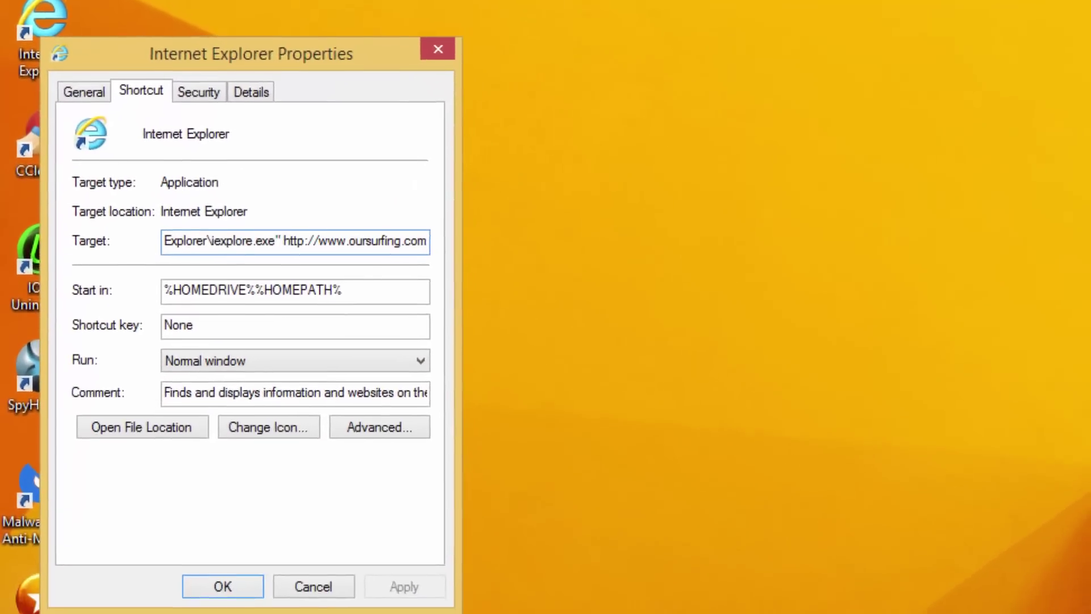
pyautogui.hotkey('shift', 'End')
pyautogui.press('Delete')
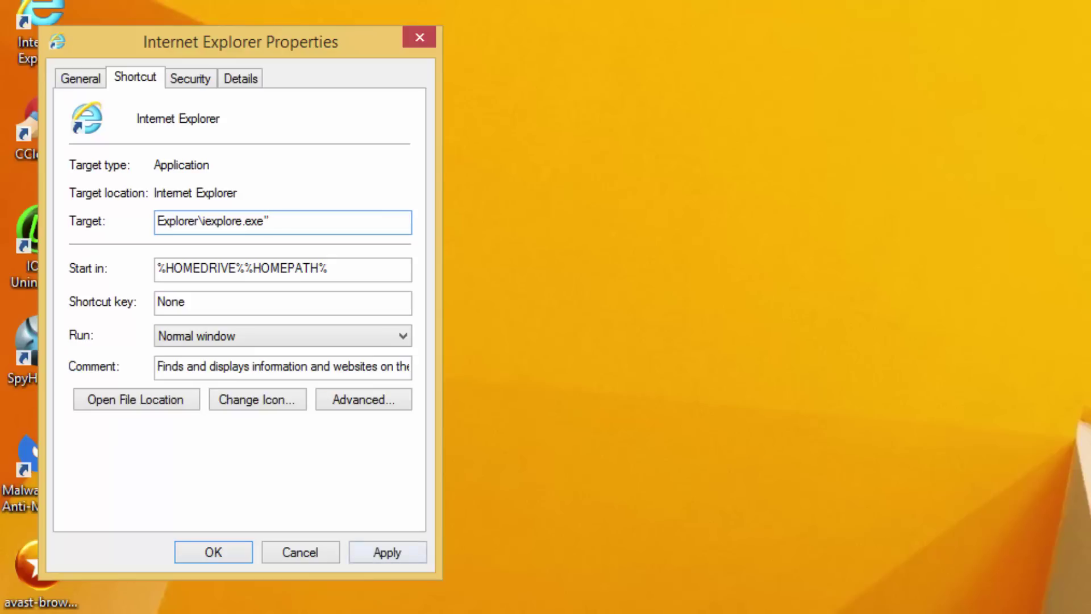
pyautogui.click(387, 552)
pyautogui.press('Return')
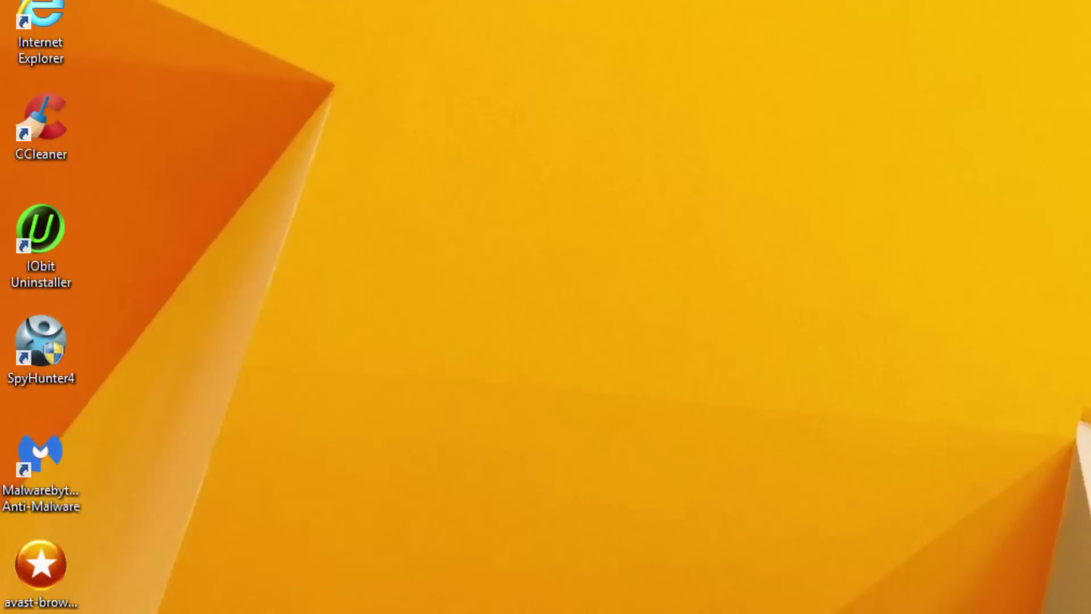
# Relaunch Internet Explorer and remove the oursurfing tile and its neighbouring tile from the Frequent sites on the new tab page.
pyautogui.press('Return')
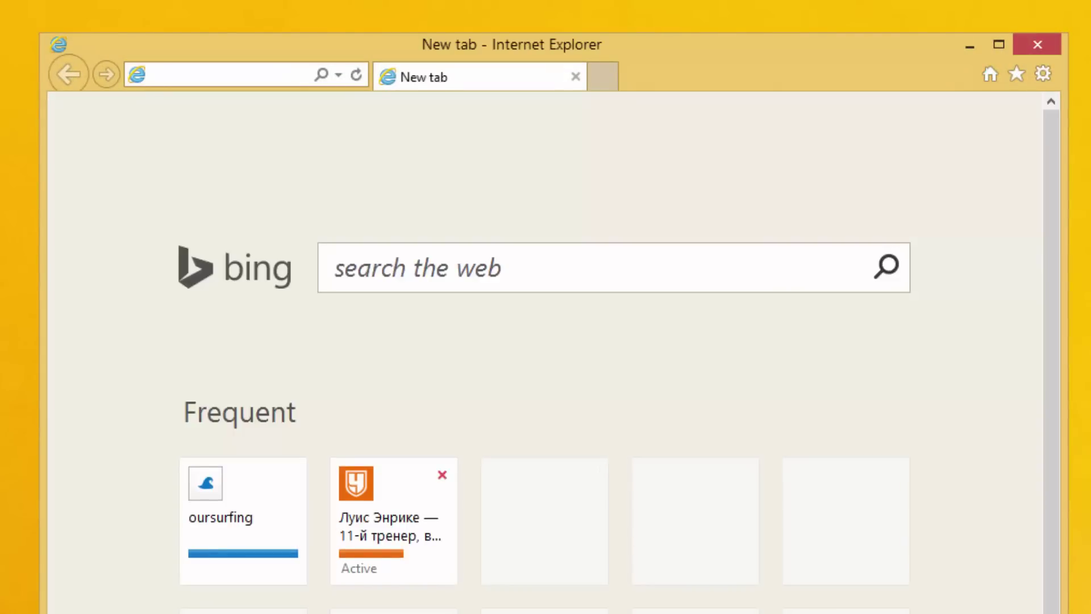
pyautogui.click(441, 475)
pyautogui.click(291, 474)
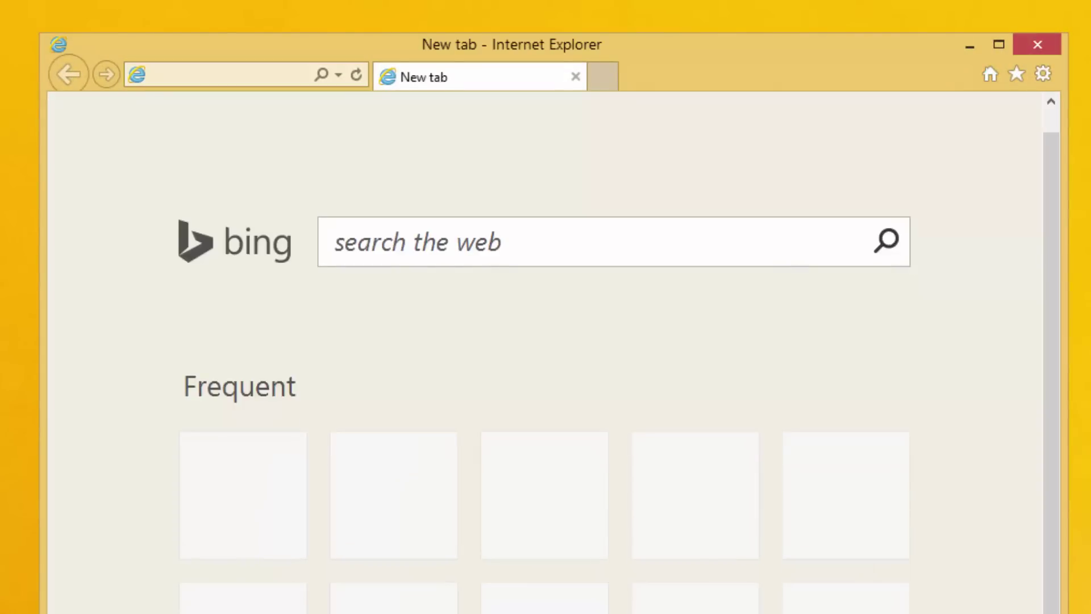
# Remove the oursurfing search provider from Internet Explorer's add-ons and close Manage Add-ons.
pyautogui.click(1043, 73)
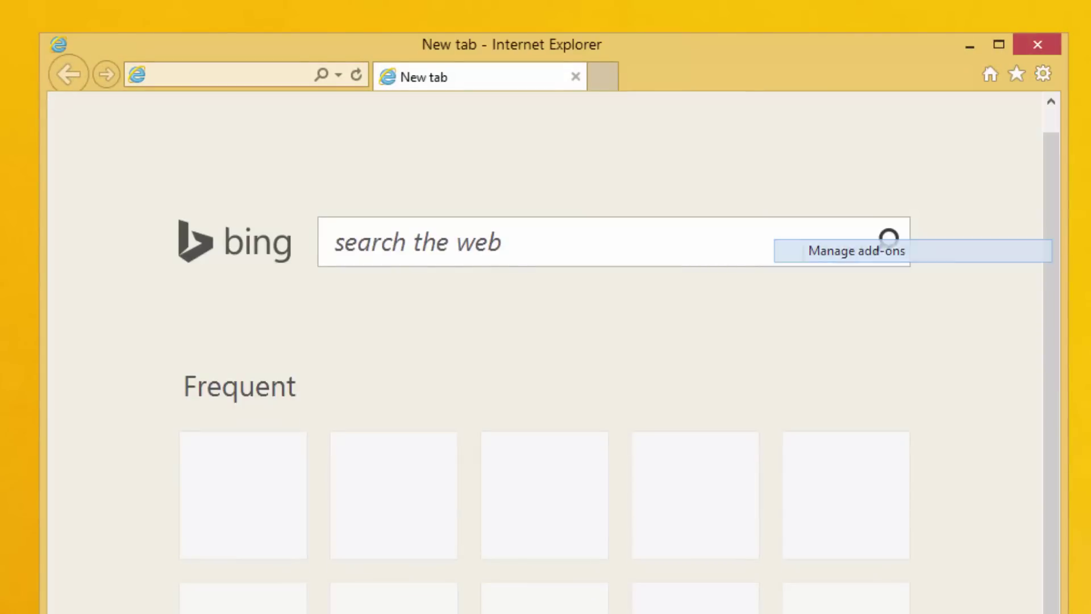
pyautogui.press('Return')
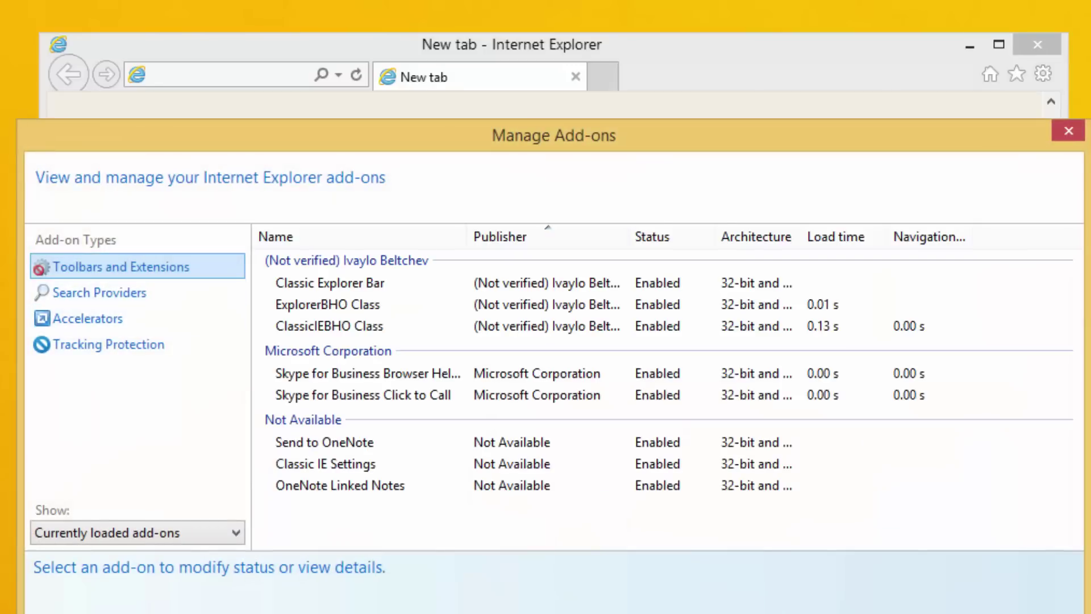
pyautogui.click(99, 292)
pyautogui.click(305, 281)
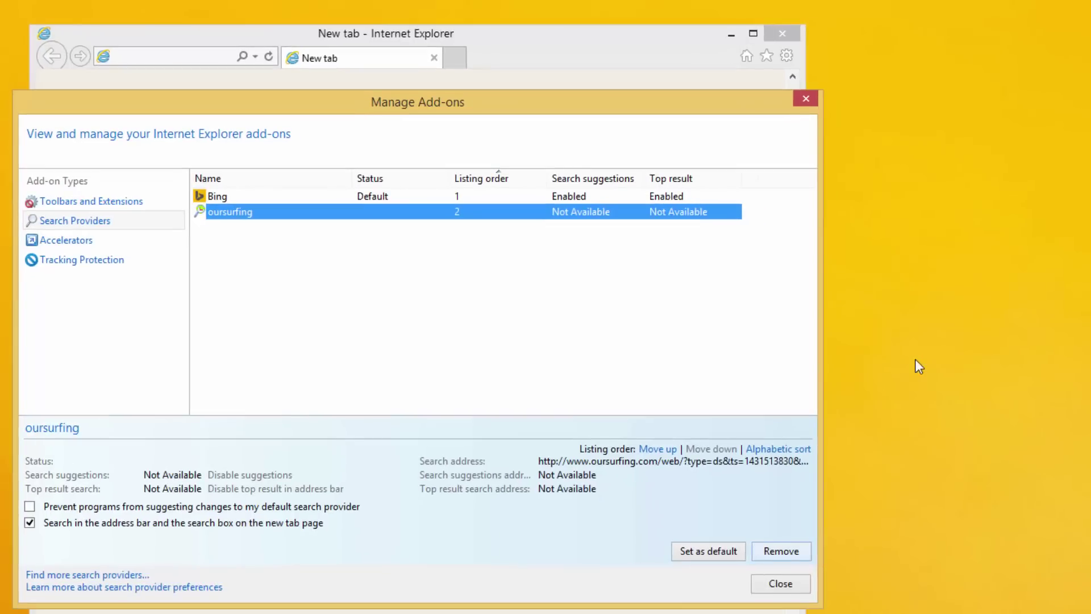
pyautogui.click(782, 551)
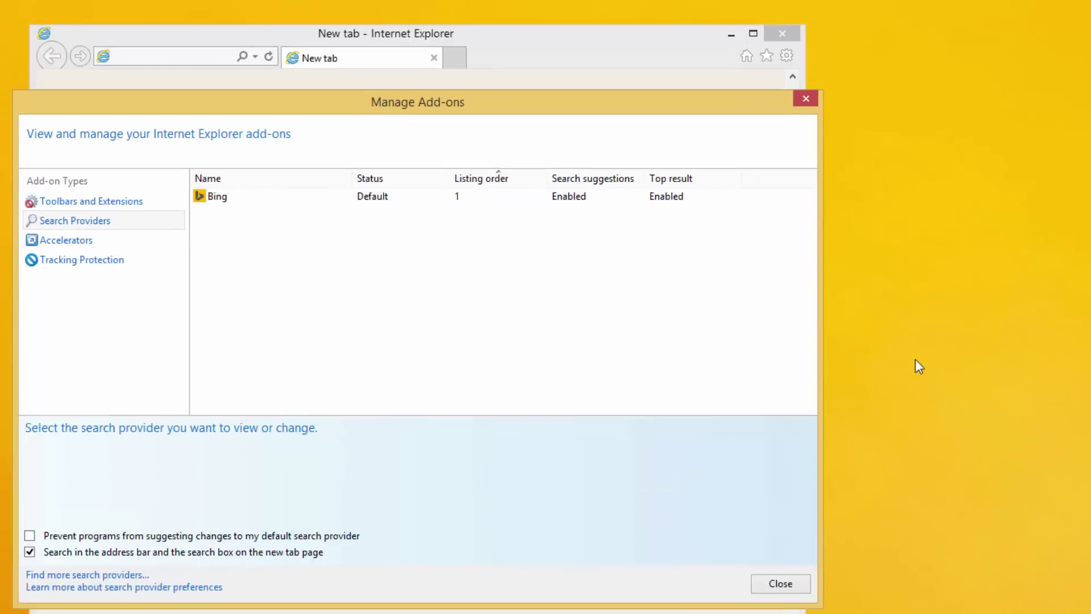
pyautogui.click(780, 583)
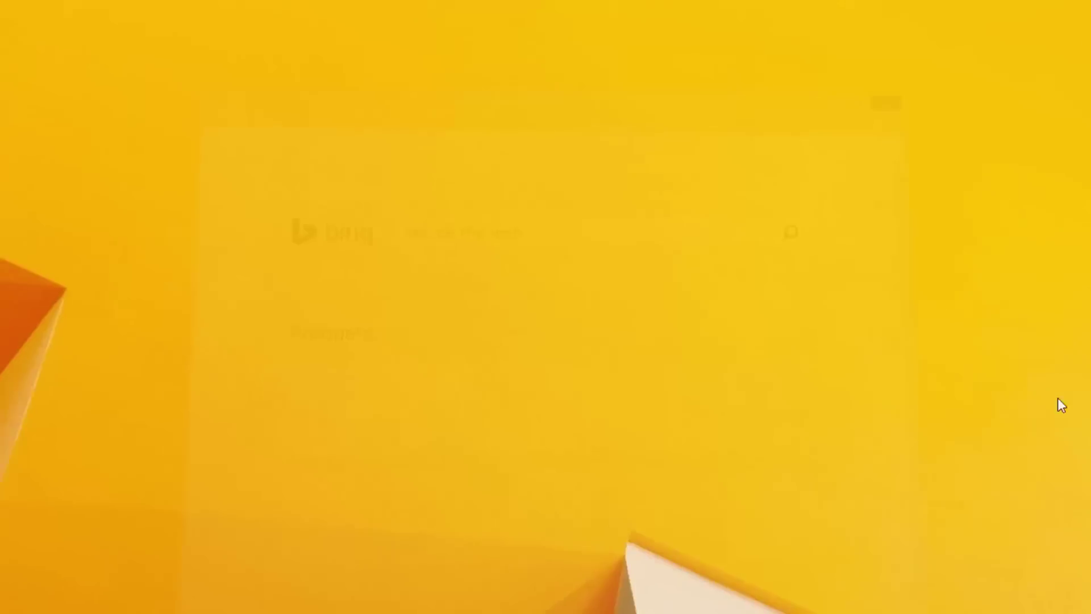
pyautogui.doubleClick(31, 206)
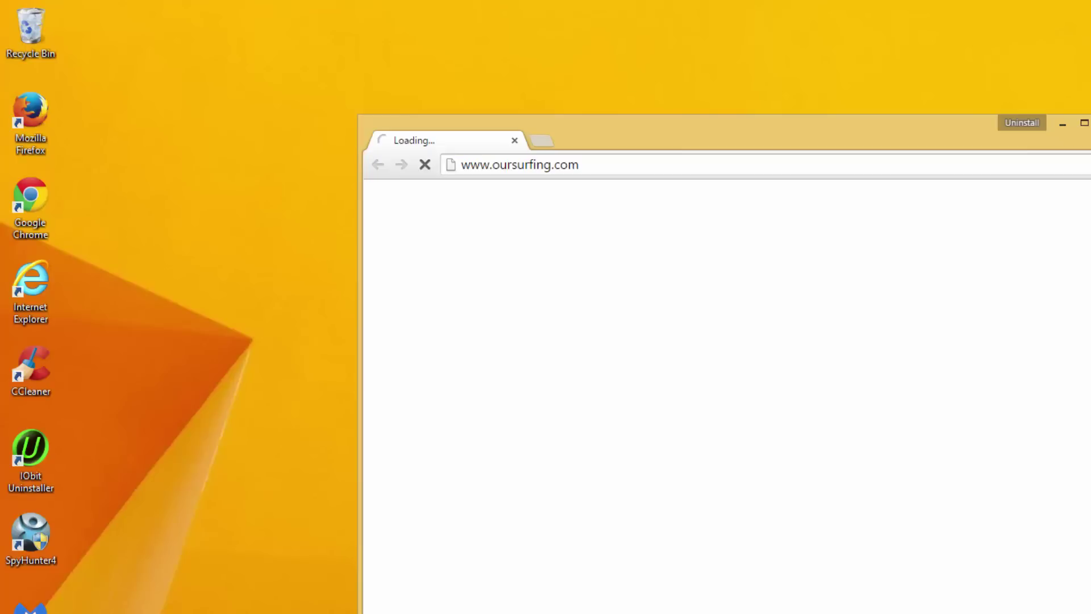
pyautogui.hotkey('alt', 'F4')
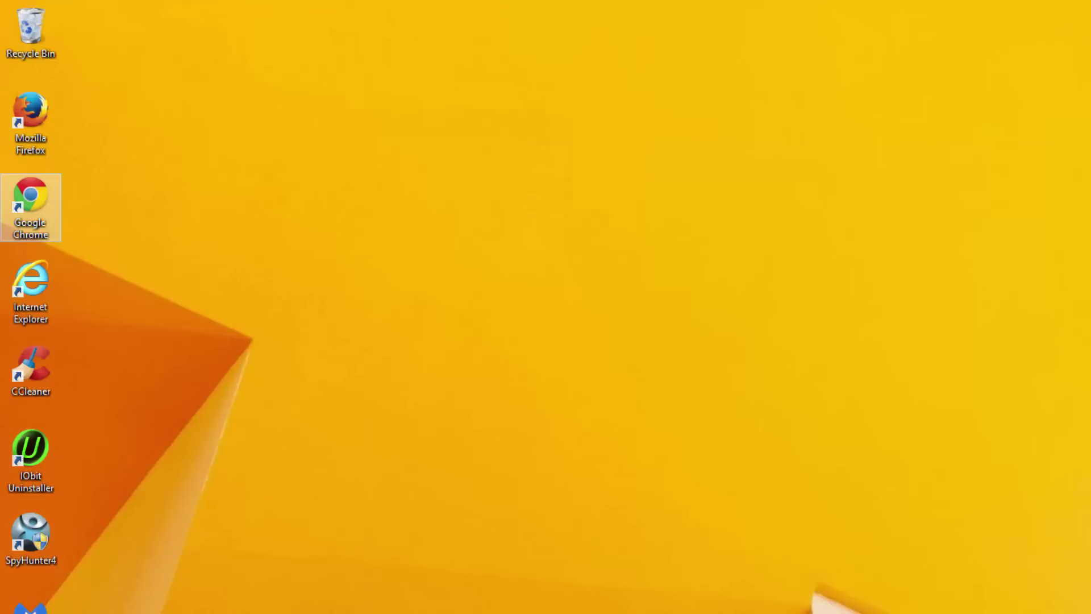
pyautogui.rightClick(30, 208)
pyautogui.click(79, 591)
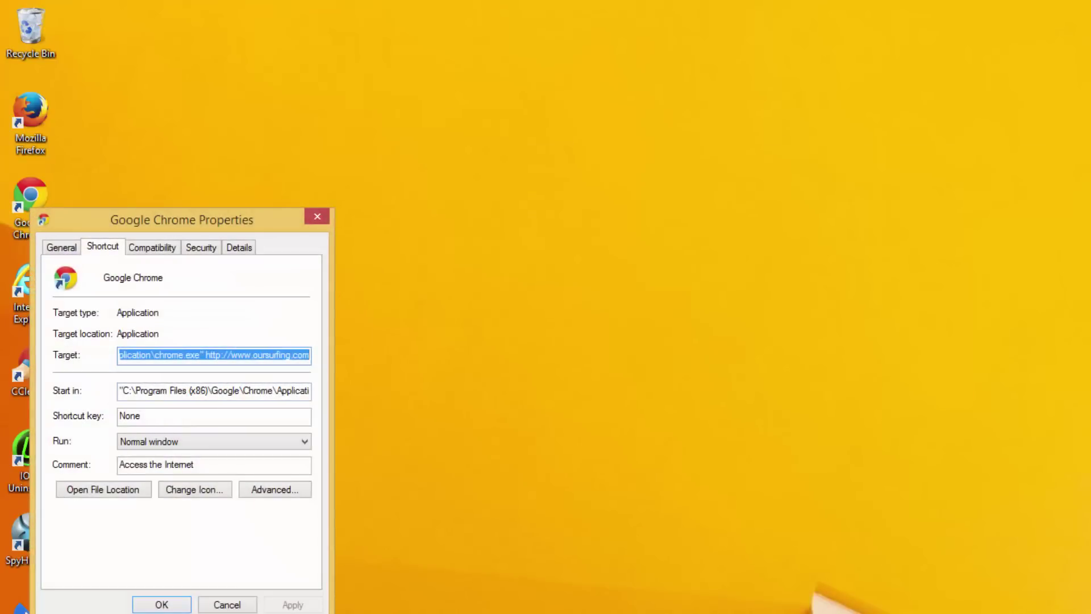
pyautogui.doubleClick(257, 355)
pyautogui.press('BackSpace')
pyautogui.press('BackSpace')
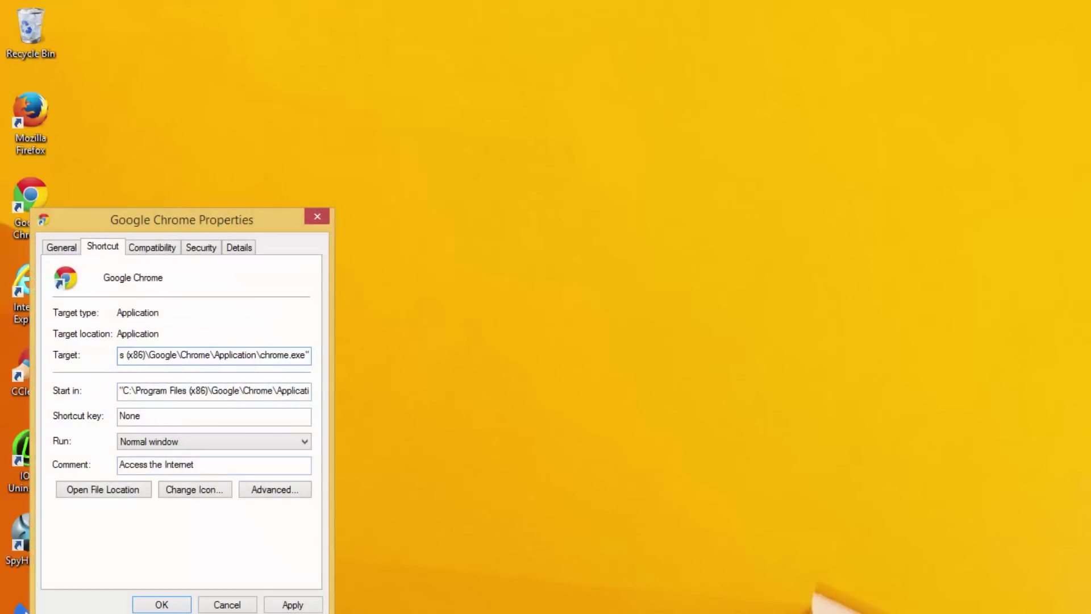
pyautogui.click(293, 605)
pyautogui.click(162, 605)
# Remove the appended oursurfing address from the Target of the Mozilla Firefox desktop shortcut and apply the change.
pyautogui.rightClick(25, 101)
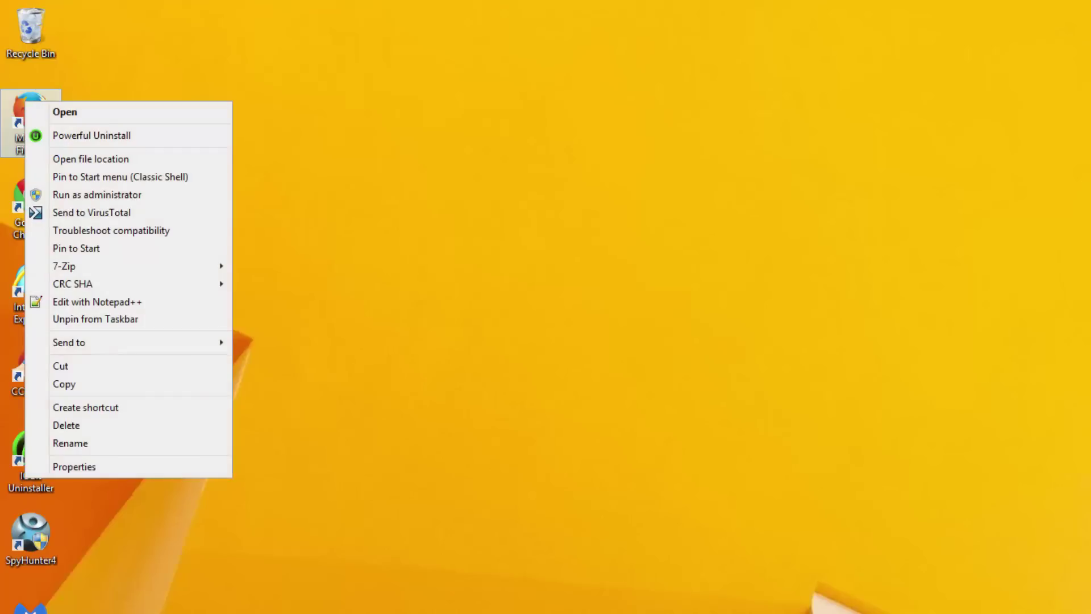
pyautogui.click(75, 467)
pyautogui.press('End')
pyautogui.hotkey('ctrl', 'shift', 'Left')
pyautogui.hotkey('ctrl', 'shift', 'Left')
pyautogui.hotkey('ctrl', 'shift', 'Left')
pyautogui.hotkey('ctrl', 'shift', 'Left')
pyautogui.hotkey('ctrl', 'shift', 'Left')
pyautogui.press('BackSpace')
pyautogui.click(288, 498)
pyautogui.click(156, 499)
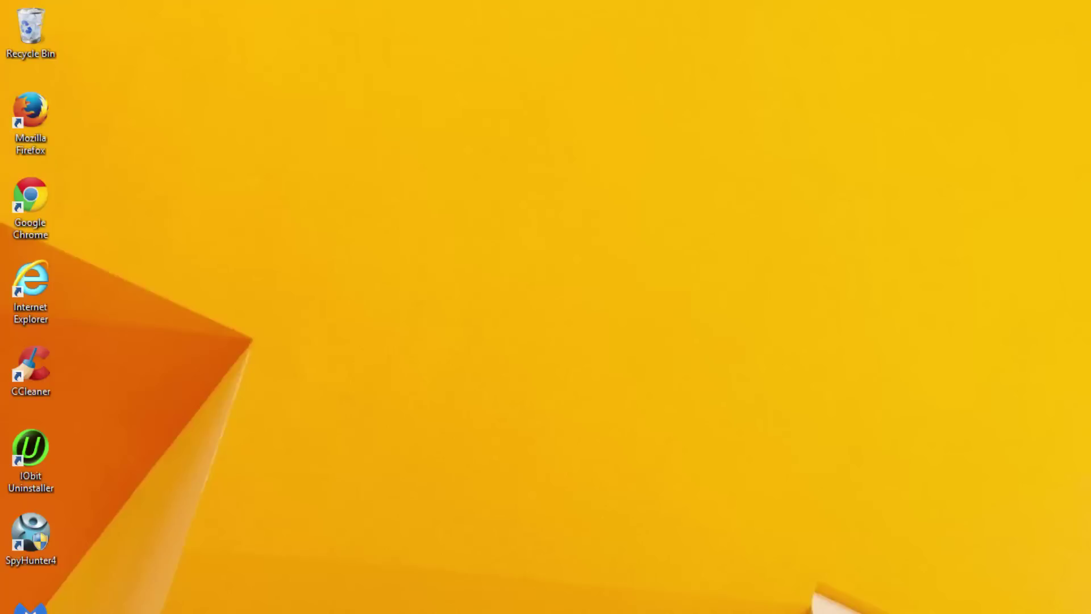
# Launch Google Chrome from its cleaned desktop shortcut and open the browser's Settings page.
pyautogui.rightClick(31, 196)
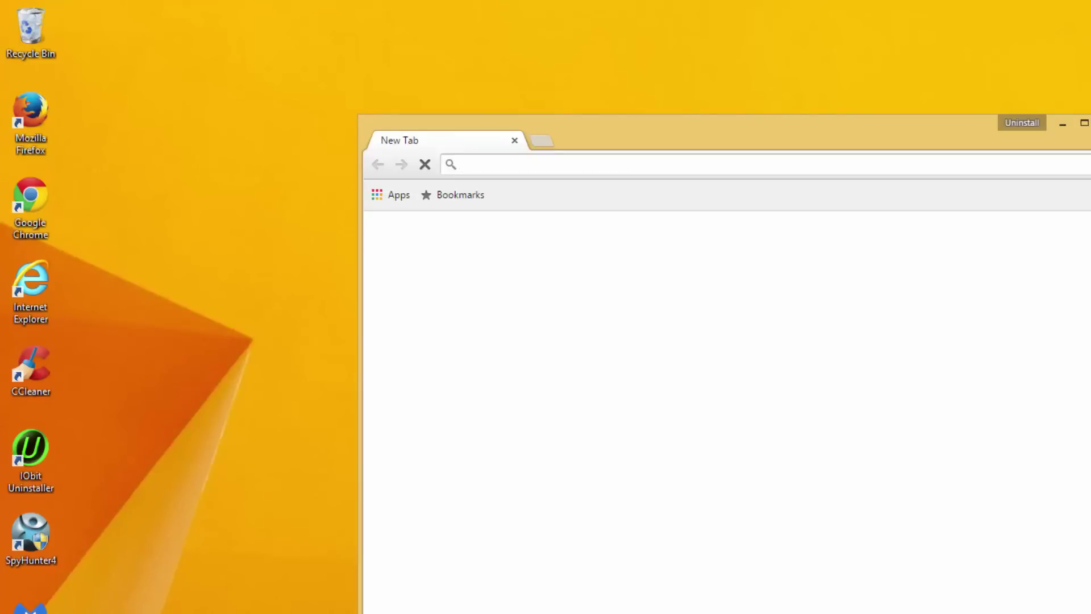
pyautogui.click(1054, 138)
pyautogui.press('Down')
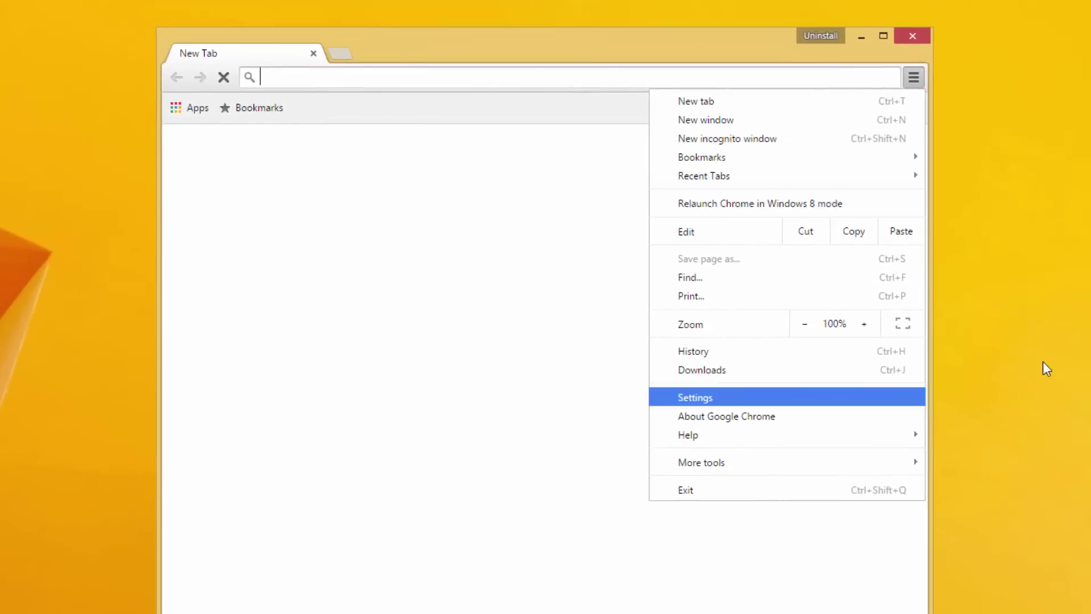
pyautogui.press('Return')
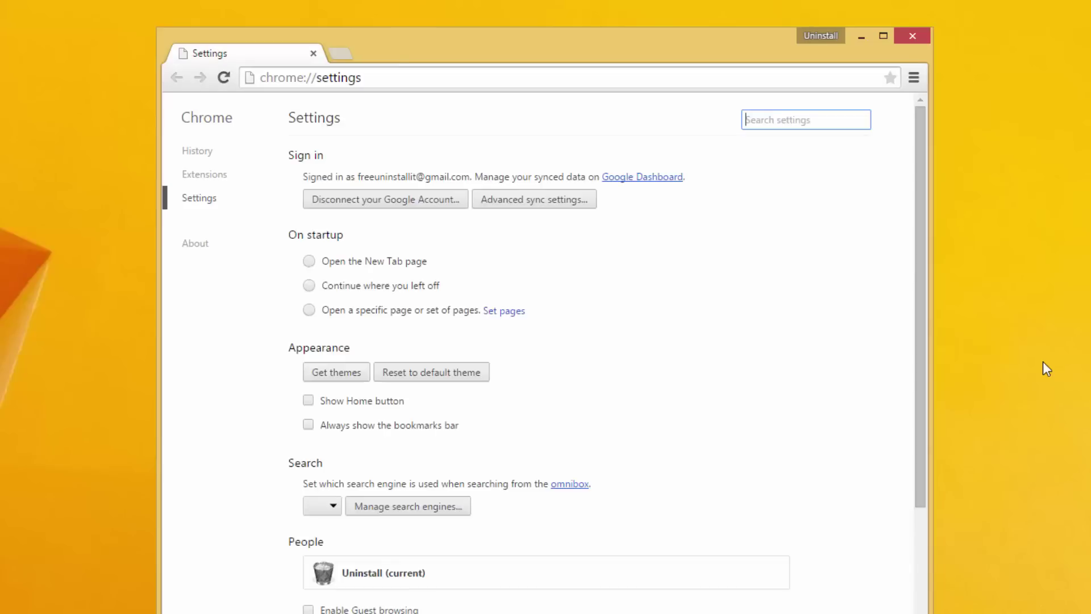
# Delete Ask Jeeves, amazon.com and YouTube Video Search from Chrome's search engines, and finish managing the list.
pyautogui.press('Escape')
pyautogui.scroll(-2, 545, 427)
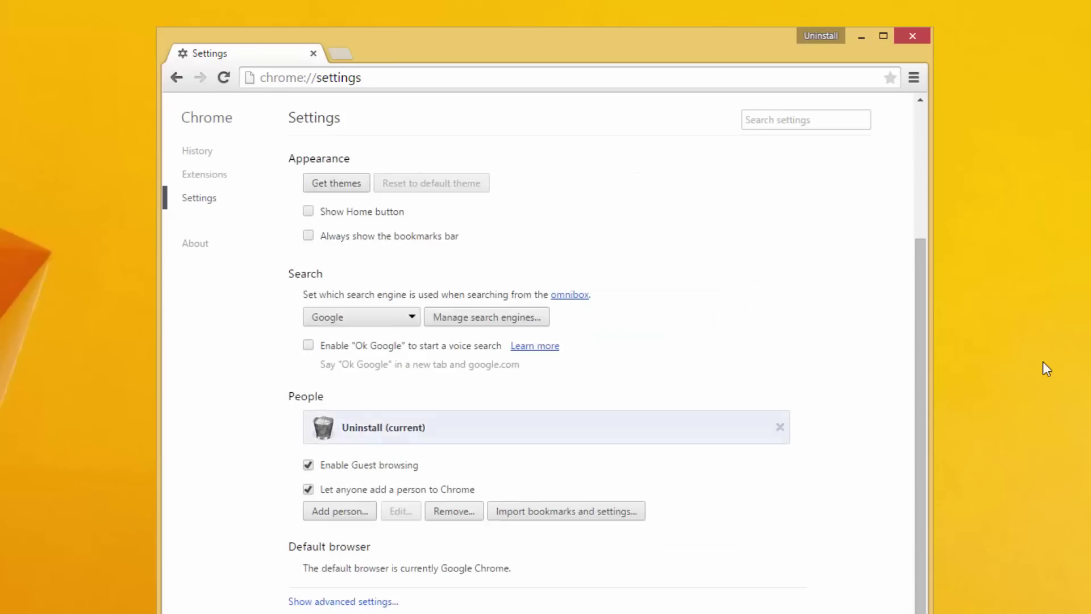
pyautogui.click(486, 317)
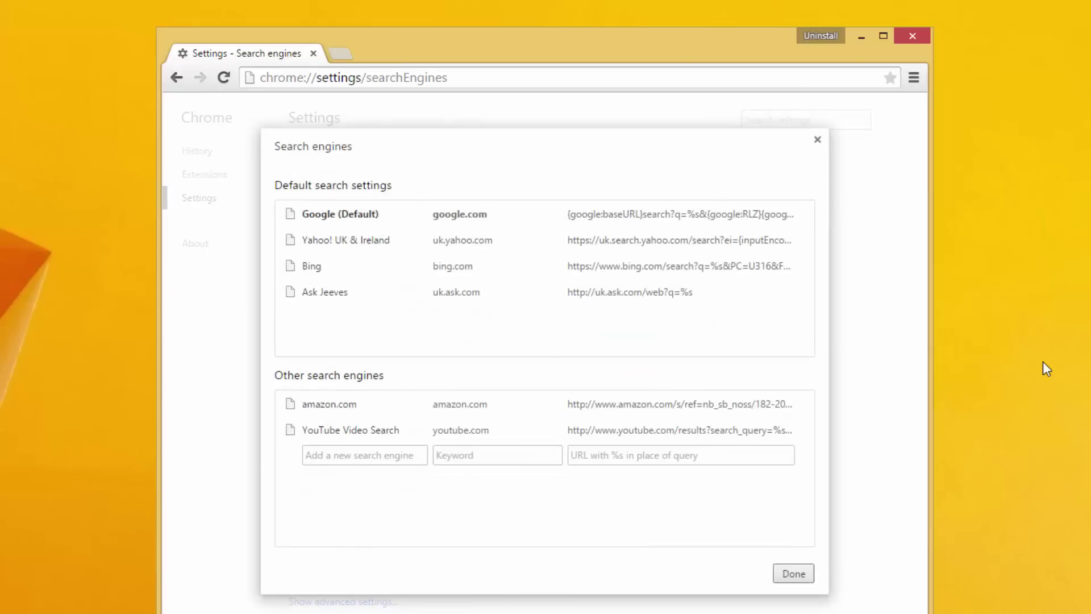
pyautogui.click(340, 214)
pyautogui.click(546, 330)
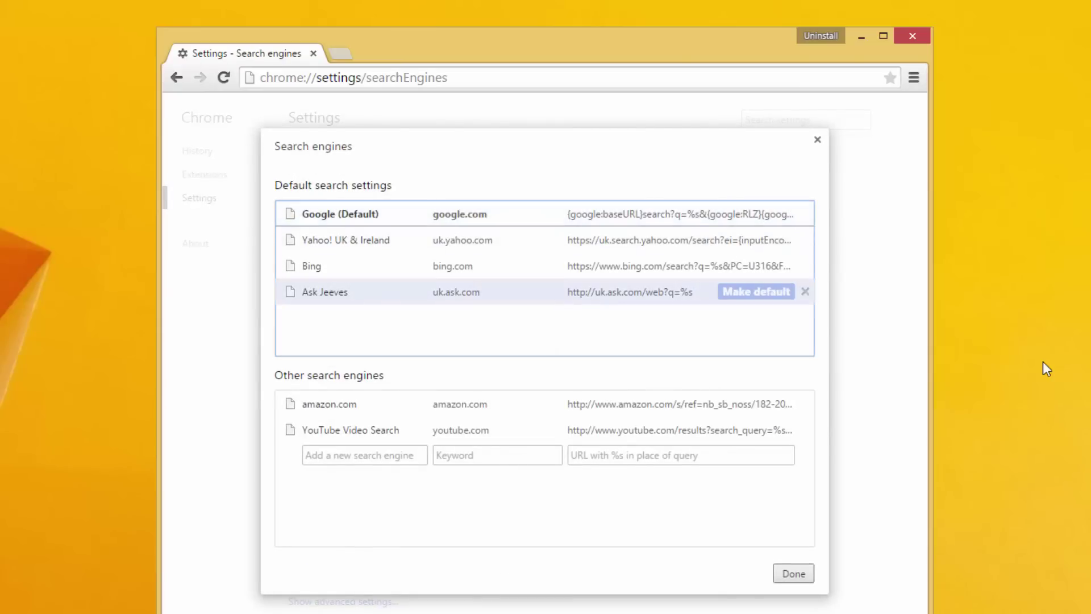
pyautogui.click(805, 291)
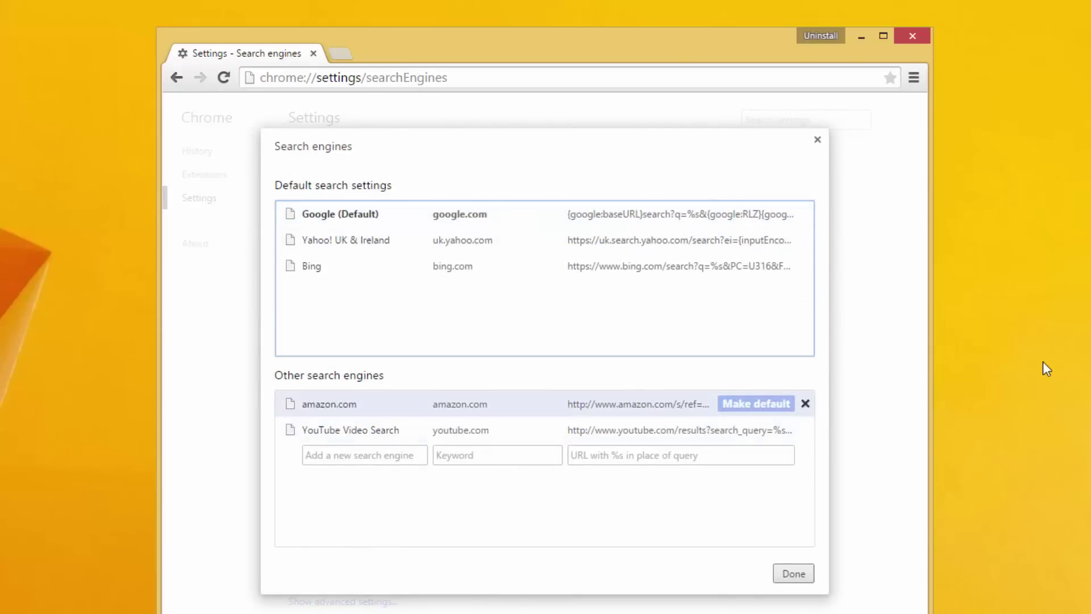
pyautogui.click(806, 403)
pyautogui.click(805, 404)
pyautogui.click(794, 573)
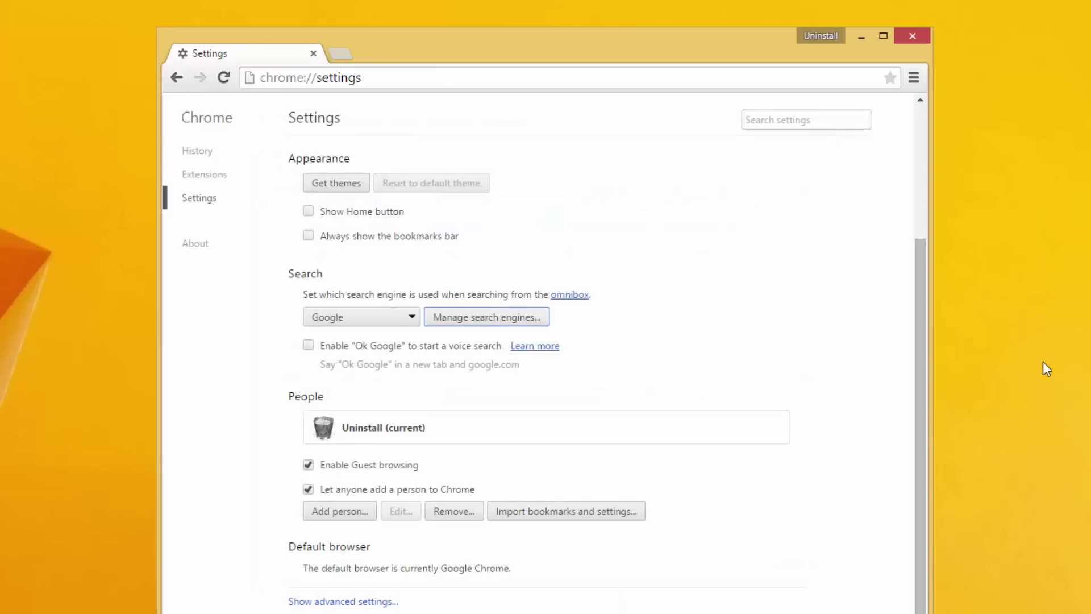
# Enable Chrome's Home button to reveal its home page setting, and disable the button again.
pyautogui.scroll(3, 546, 427)
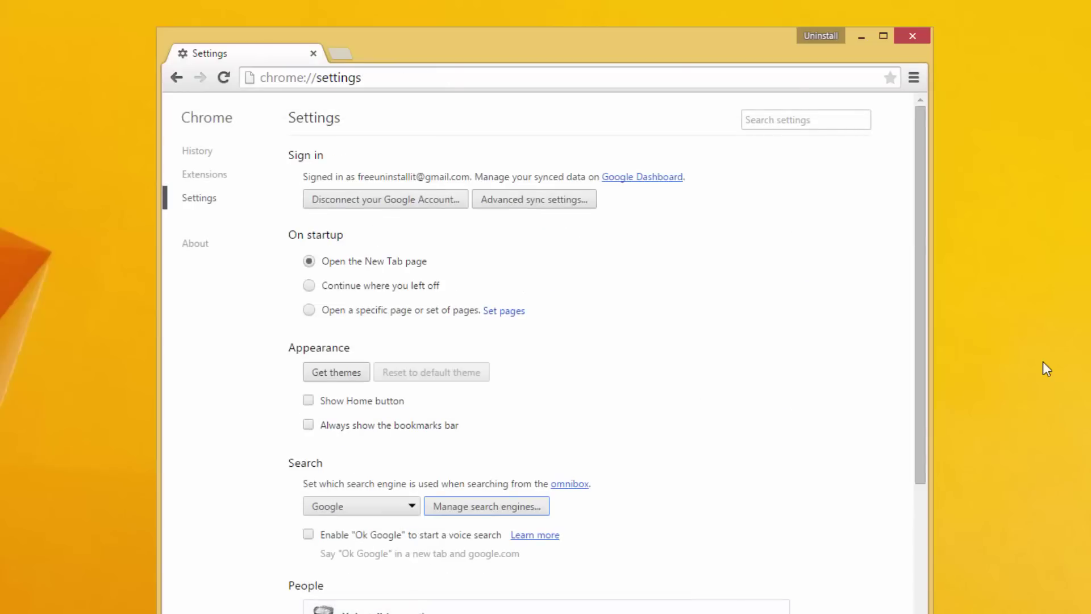
pyautogui.click(309, 401)
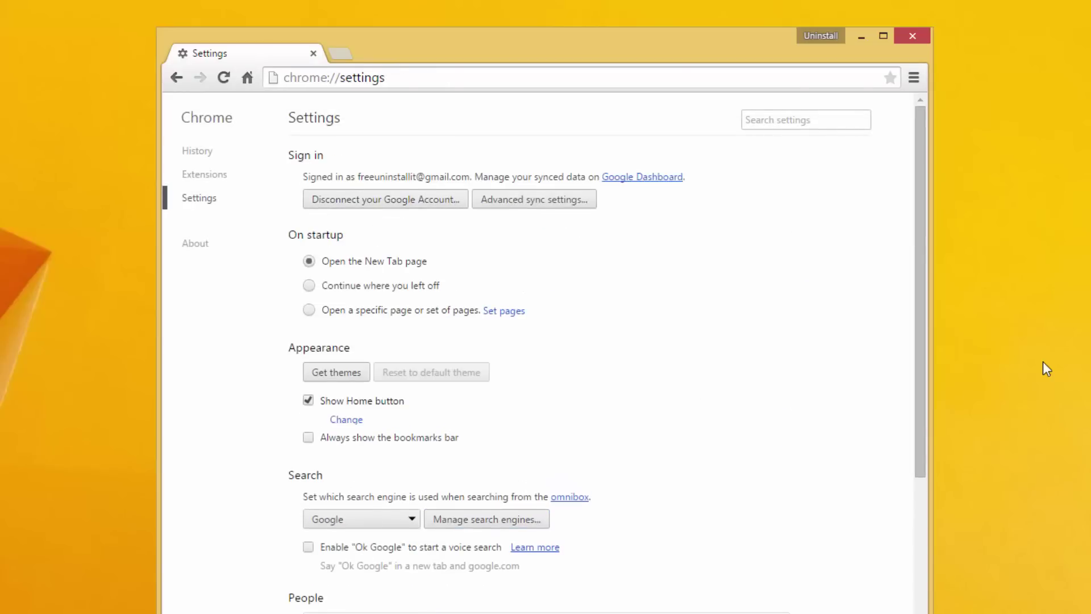
pyautogui.click(308, 401)
pyautogui.scroll(-2, 545, 400)
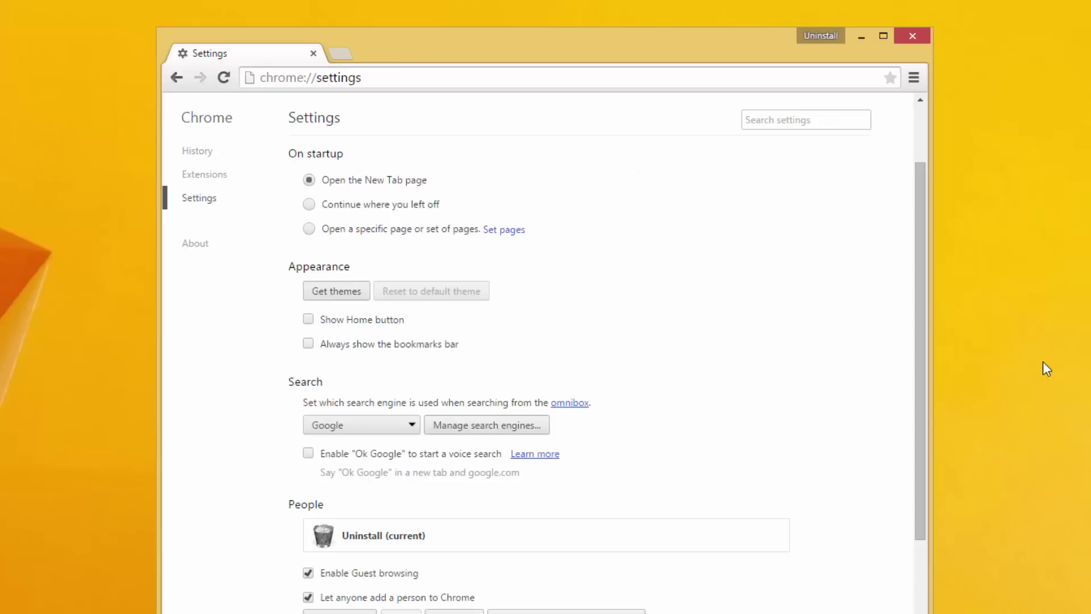
pyautogui.scroll(-1, 1046, 369)
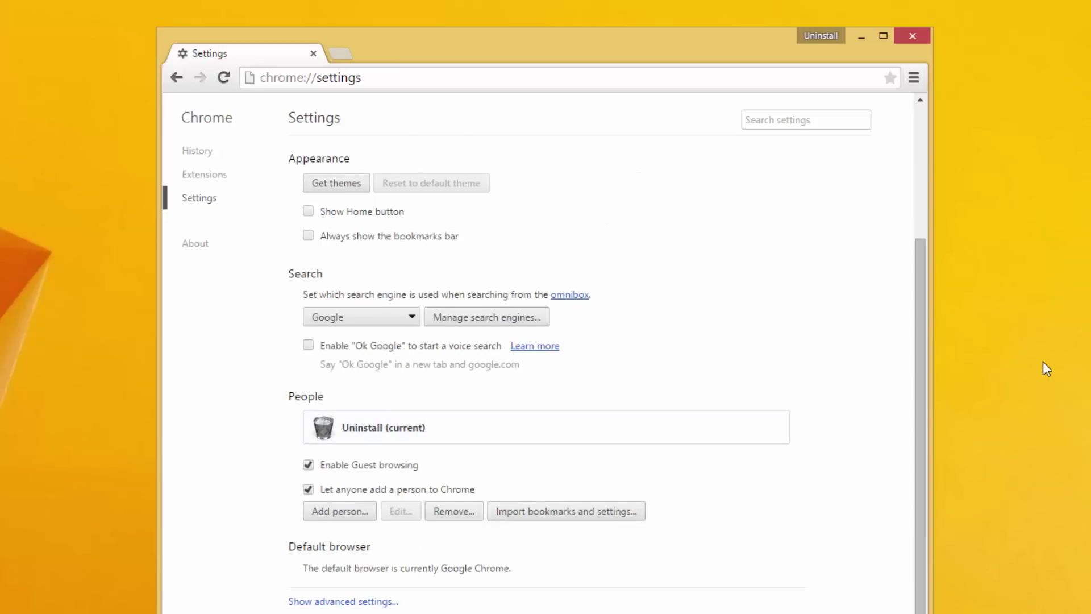
# Close Google Chrome, relaunch it to check which page it starts with, and close it again.
pyautogui.hotkey('alt', 'F4')
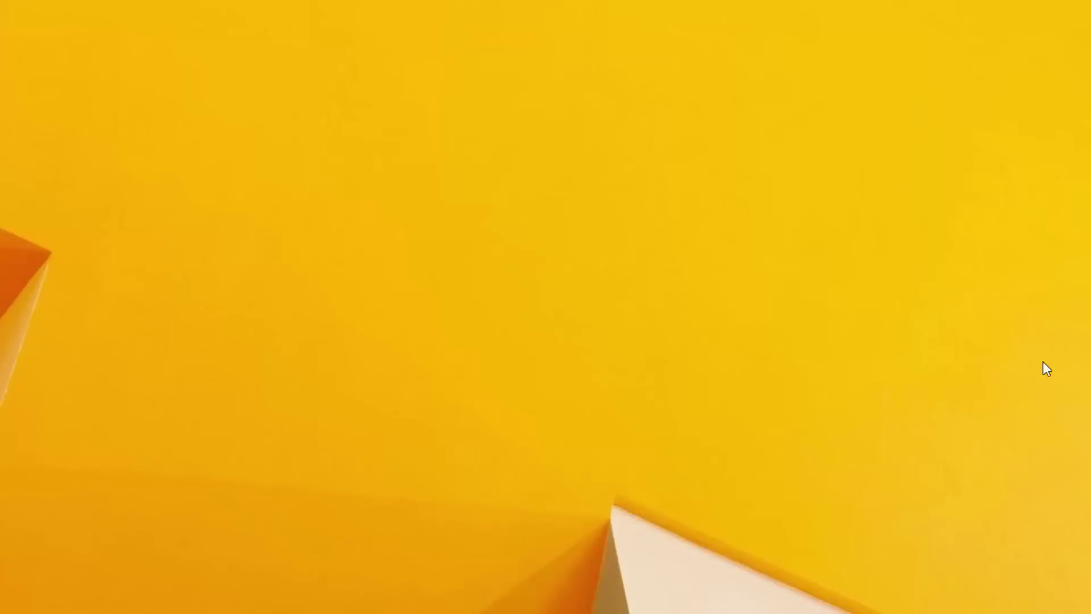
pyautogui.press('super+1')
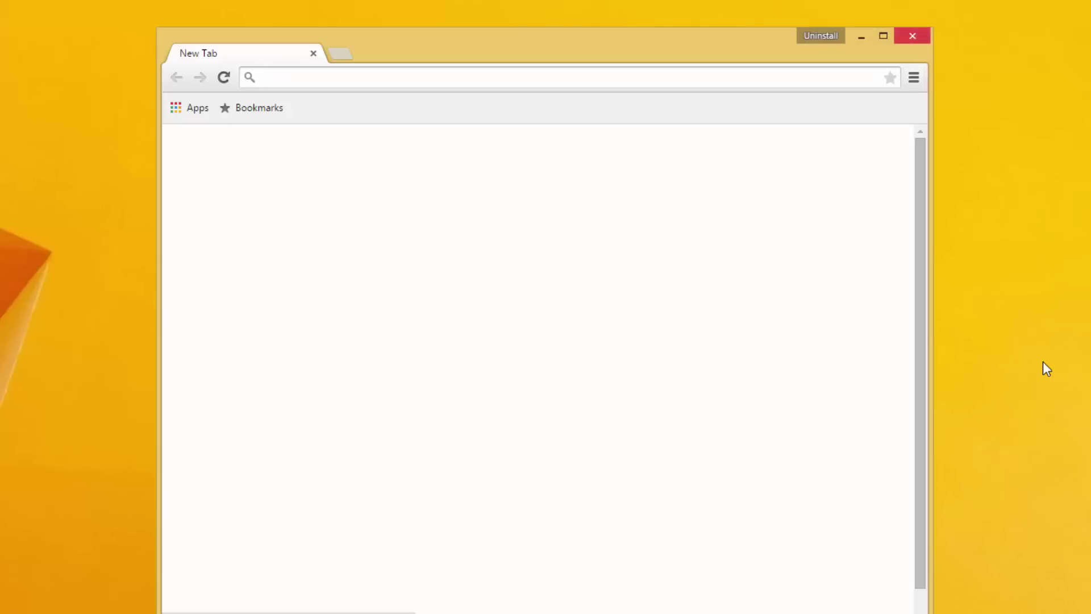
pyautogui.hotkey('alt', 'F4')
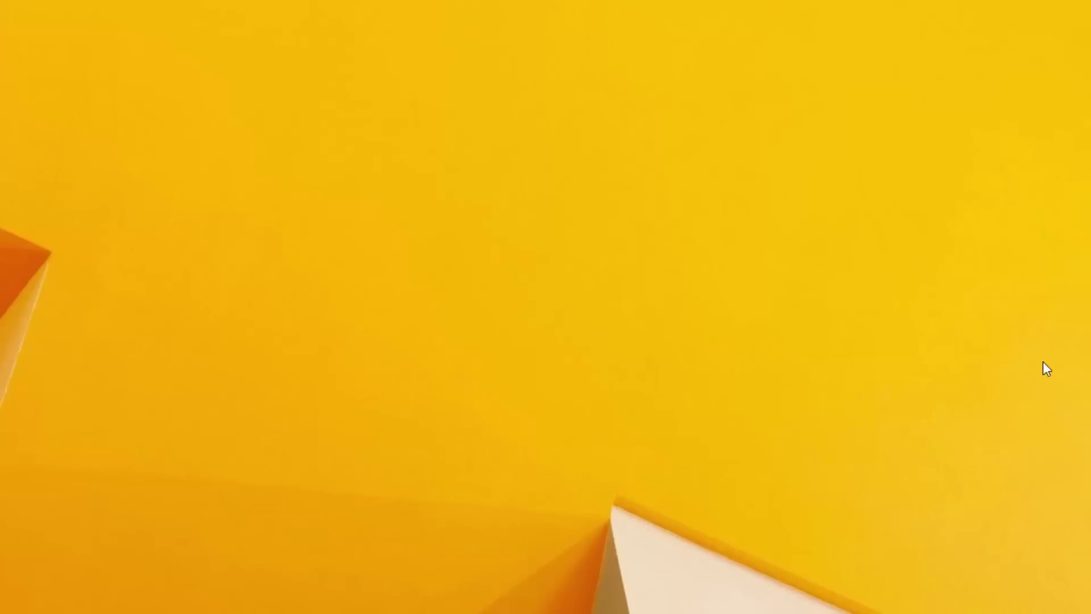
# Switch to Mozilla Firefox, check the plugins in its Add-ons Manager, and close the manager.
pyautogui.press('super+2')
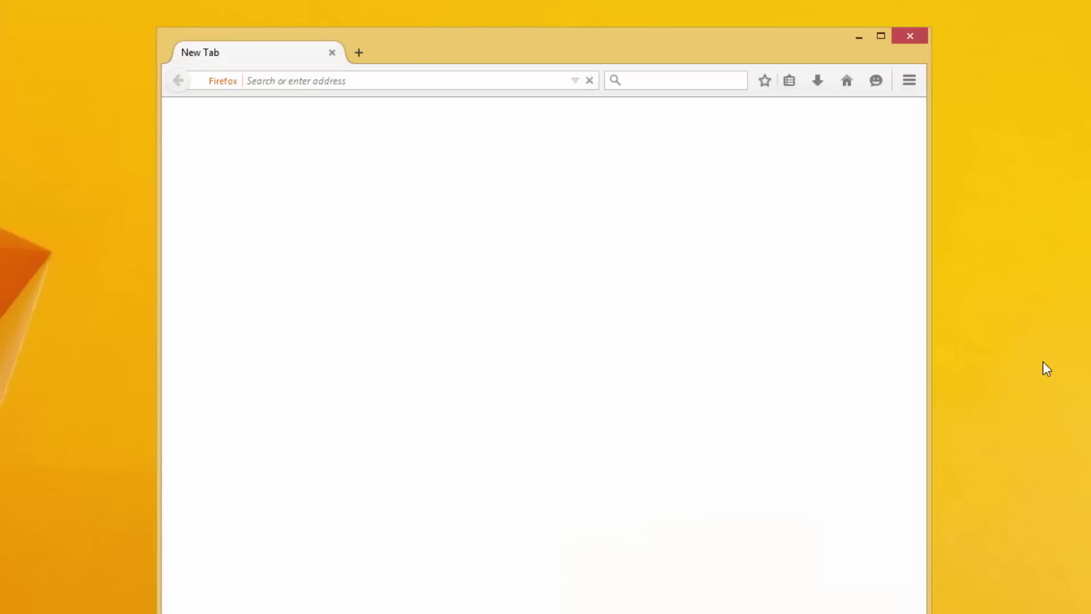
pyautogui.press('Tab')
pyautogui.press('Return')
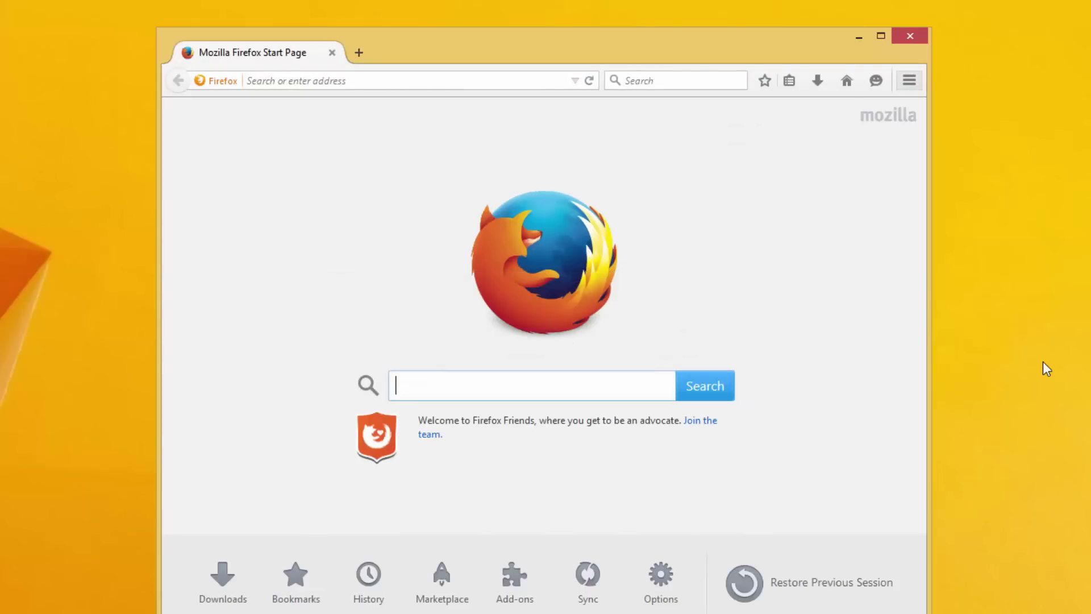
pyautogui.click(909, 81)
pyautogui.click(874, 322)
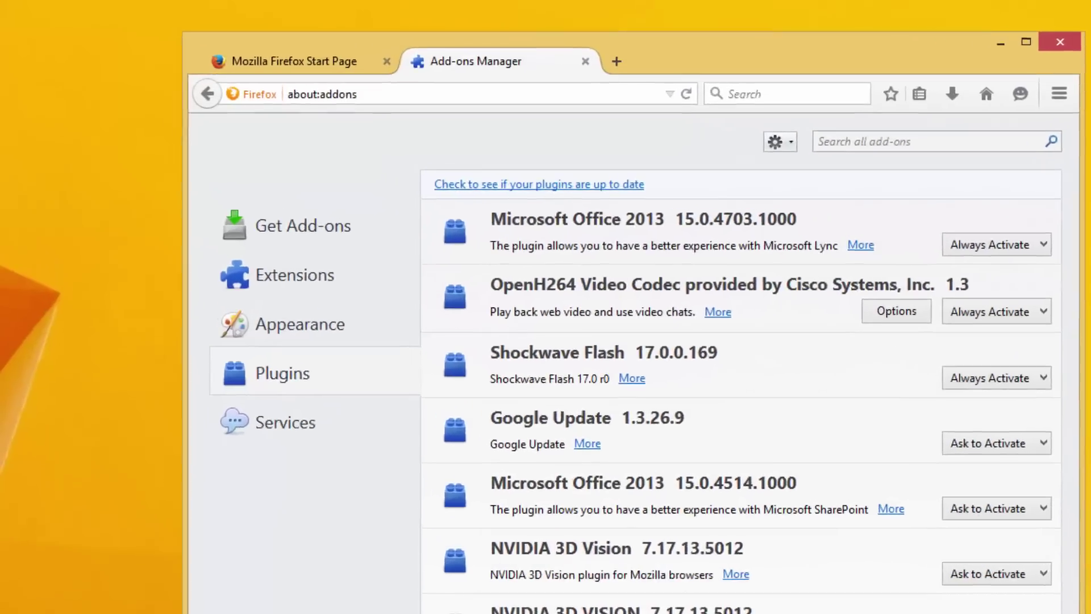
pyautogui.hotkey('ctrl', 'w')
# Open Firefox's advanced preferences page at about:config and accept its warning.
pyautogui.click(356, 117)
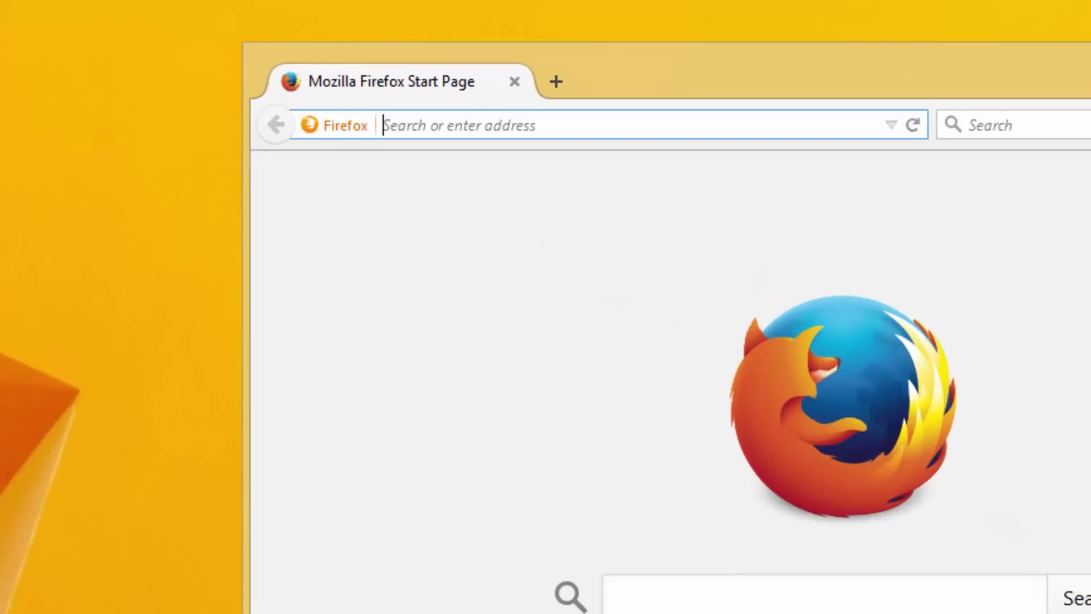
pyautogui.write('about')
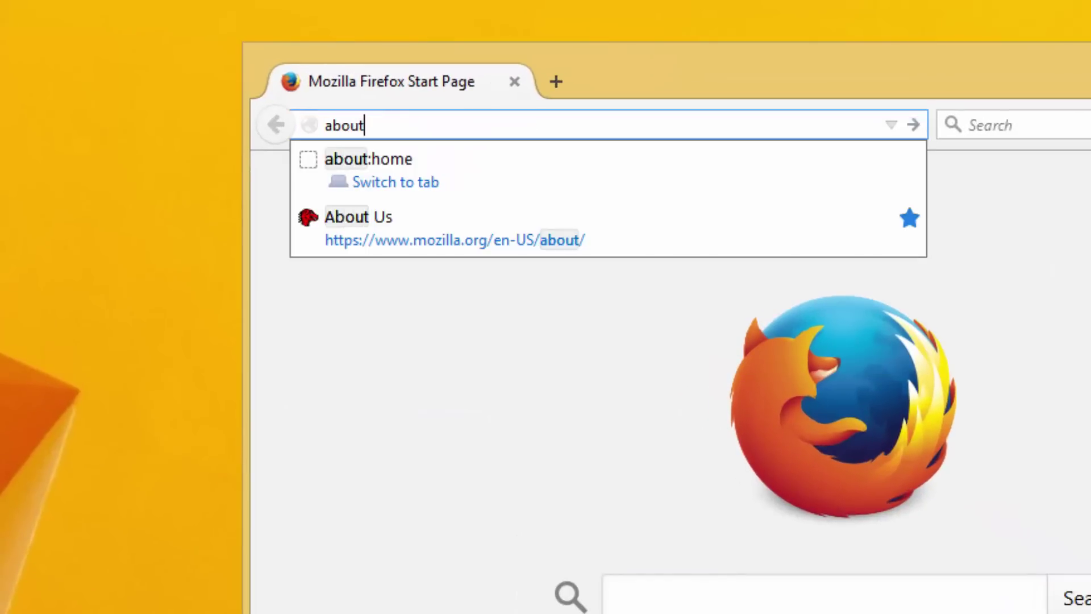
pyautogui.write(':config')
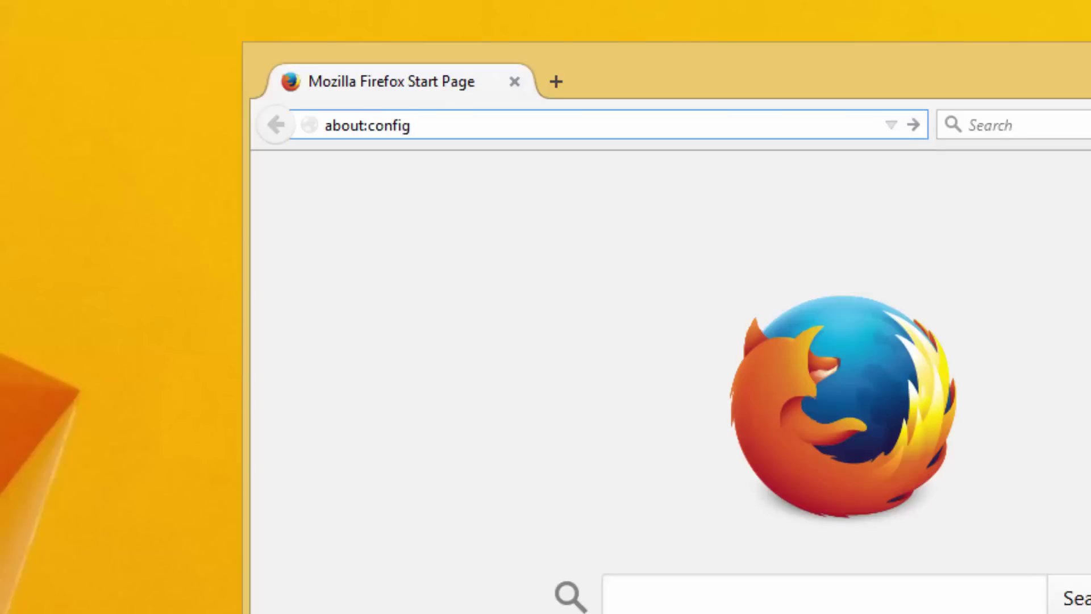
pyautogui.press('Return')
pyautogui.click(892, 545)
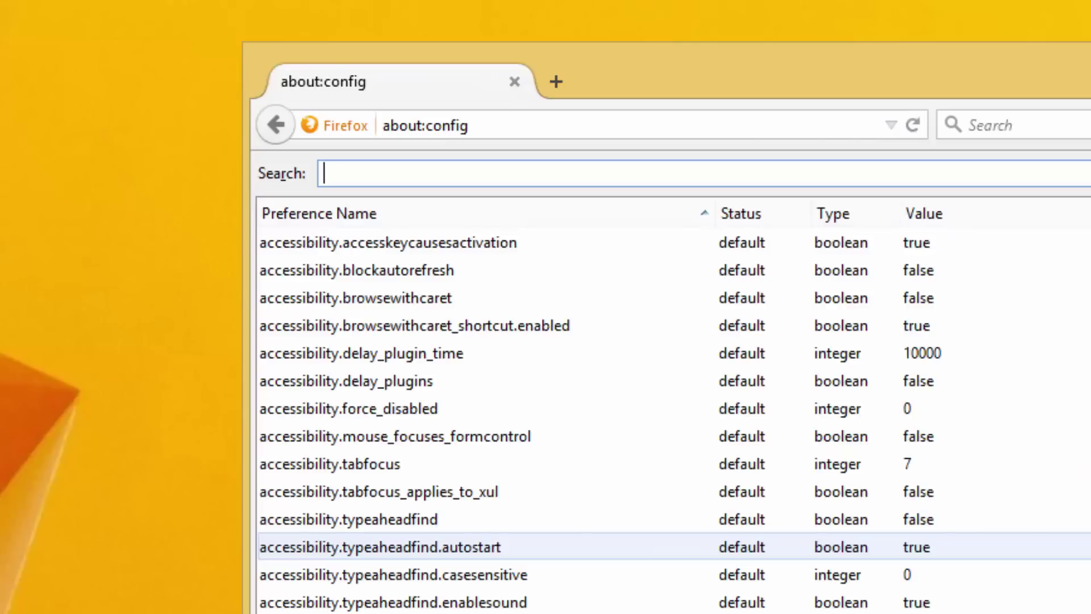
# Search the Firefox preferences for oursurf, and replace the search term with luckybe.
pyautogui.write('o')
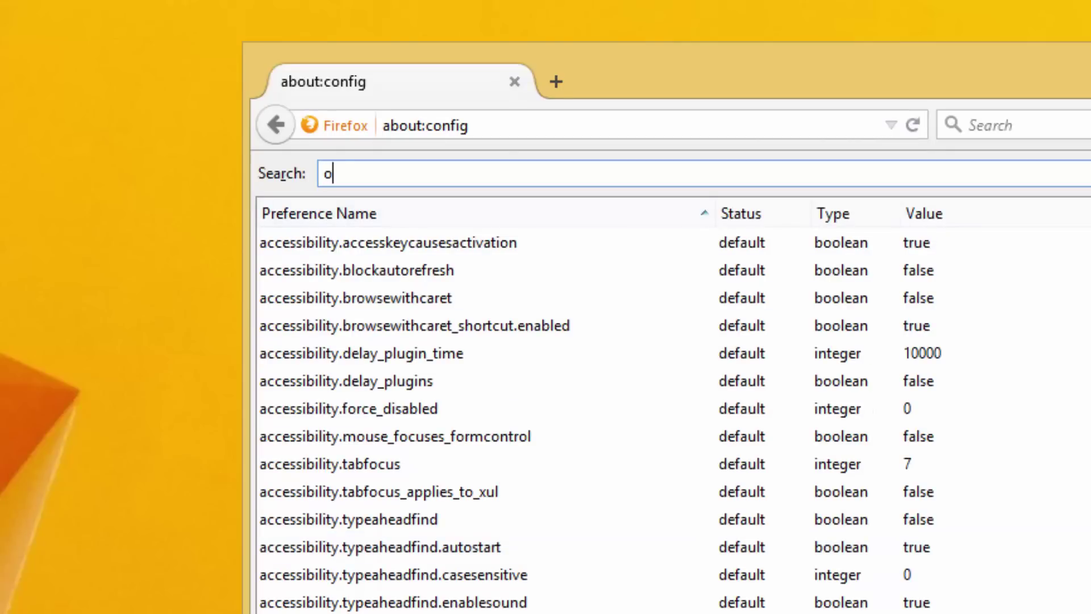
pyautogui.write('ursurf')
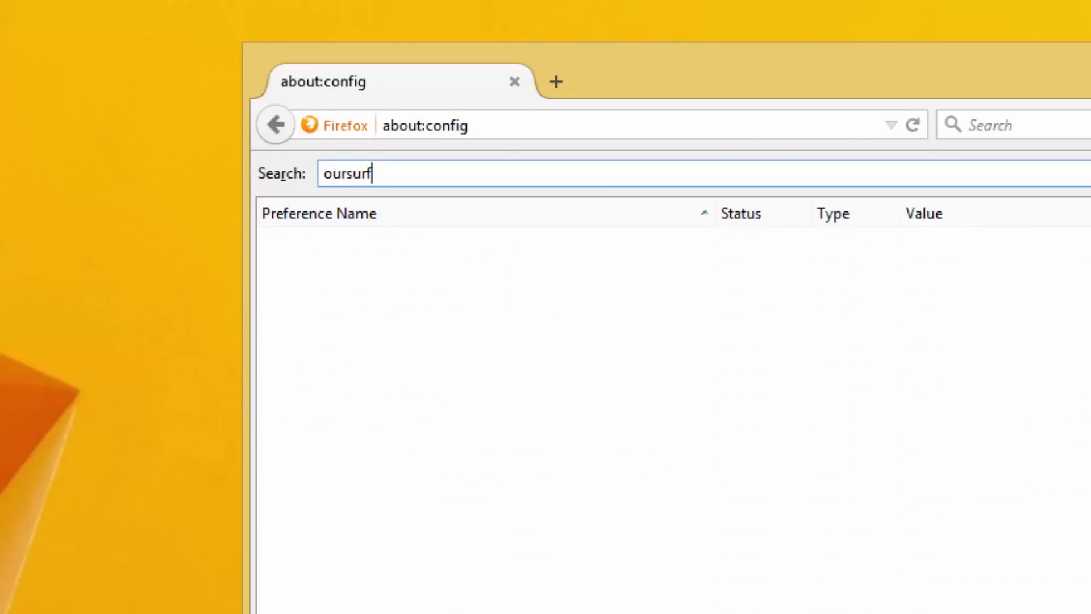
pyautogui.hotkey('ctrl', 'a')
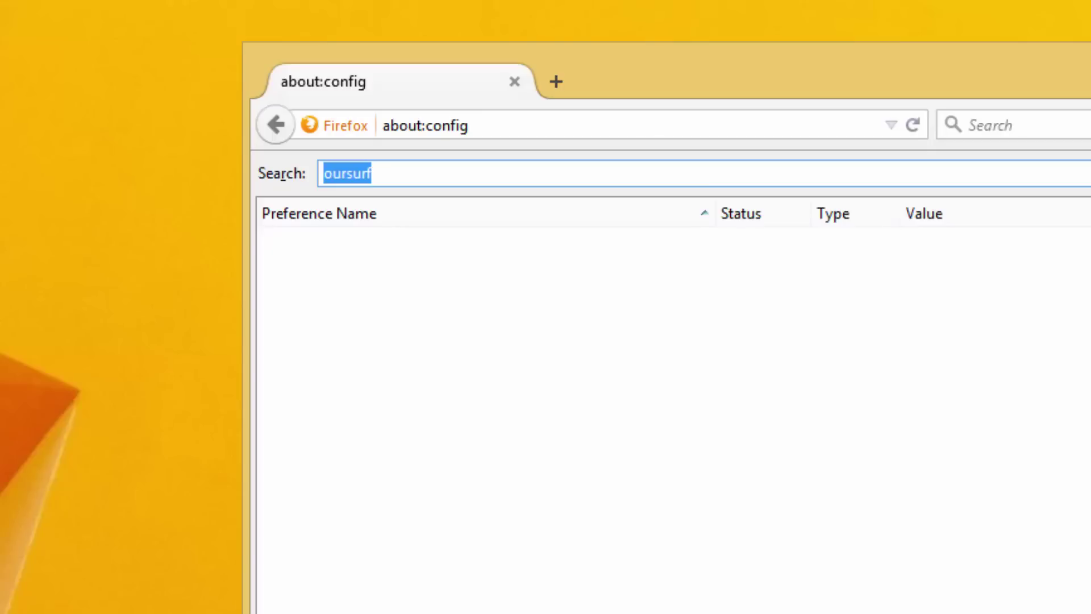
pyautogui.write('luckybe')
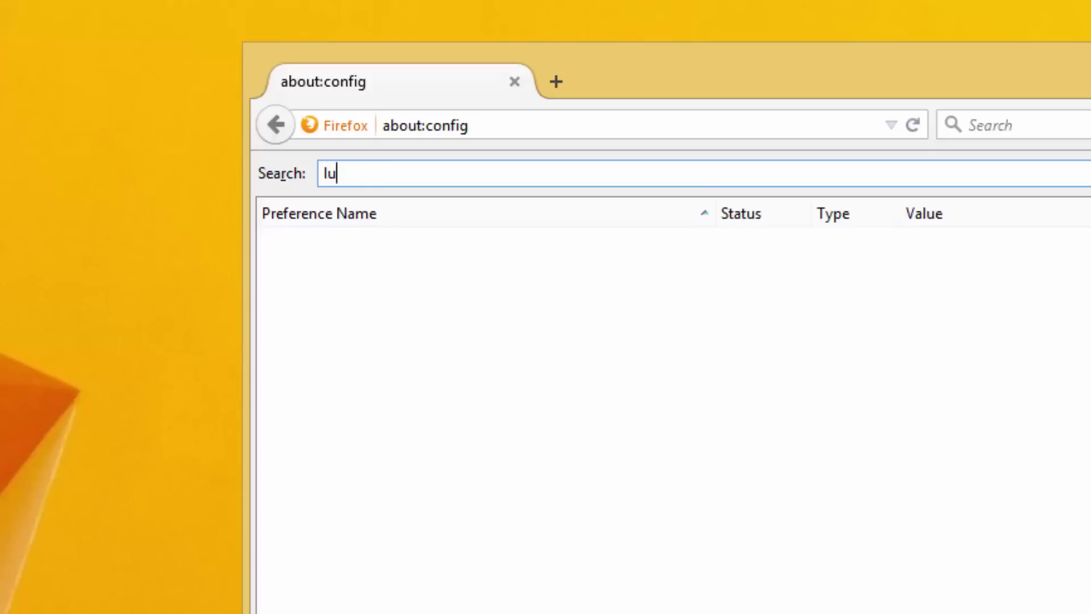